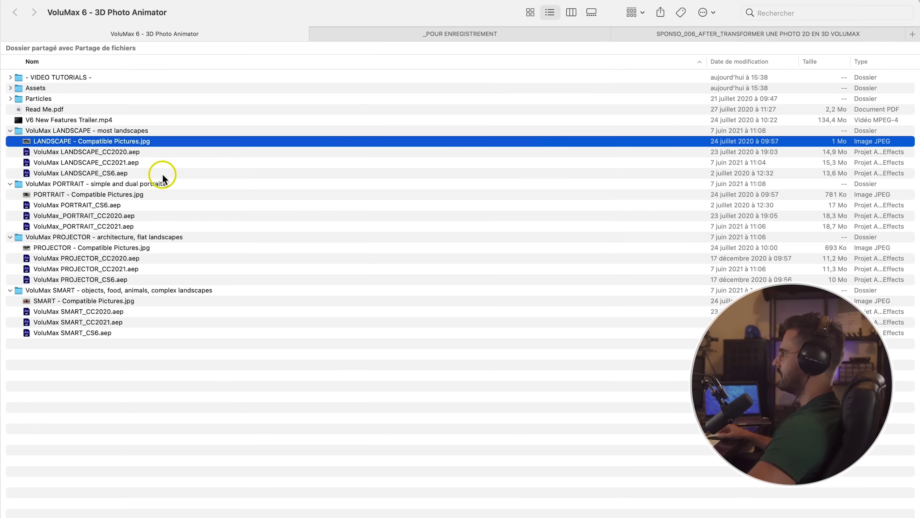
- Preview the compatible-pictures images supplied with the VoluMax PORTRAIT, PROJECTOR and SMART templates
{"action": "left_click", "coordinate": [228, 145]}
{"action": "left_click", "coordinate": [118, 163]}
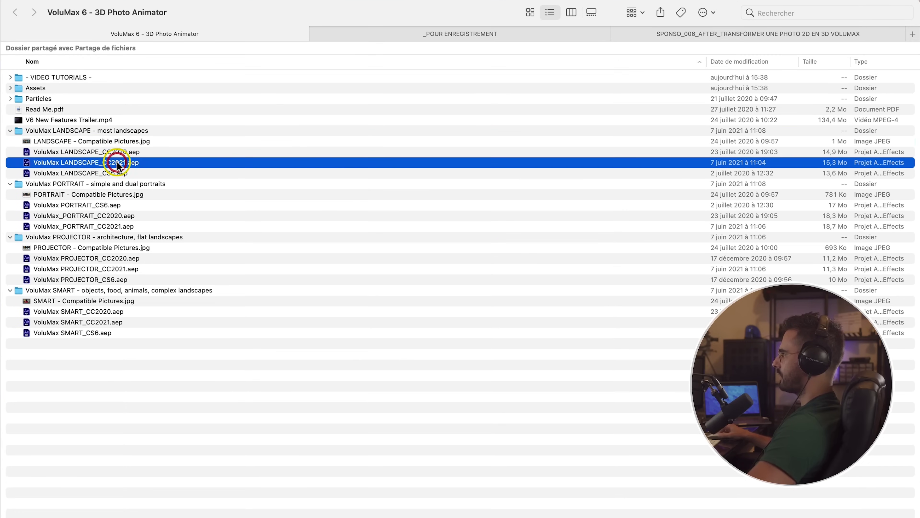
{"action": "left_click", "coordinate": [119, 173]}
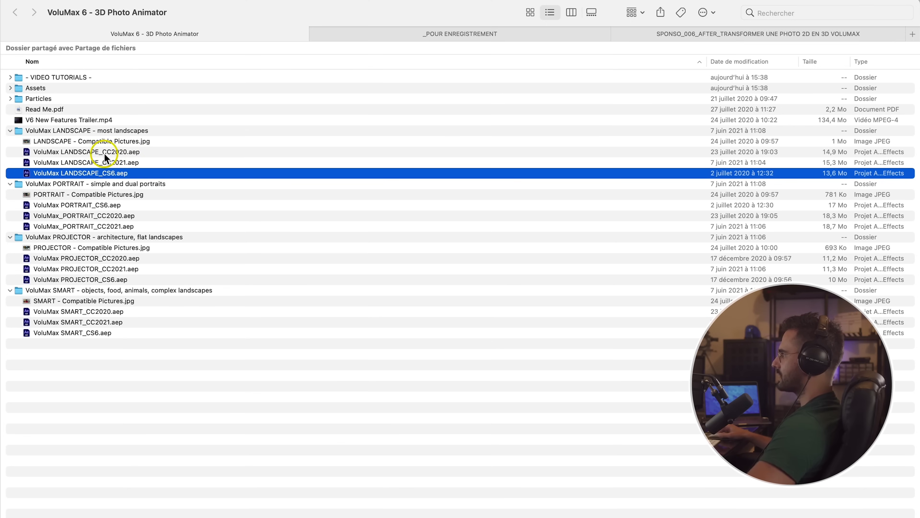
{"action": "left_click", "coordinate": [92, 195]}
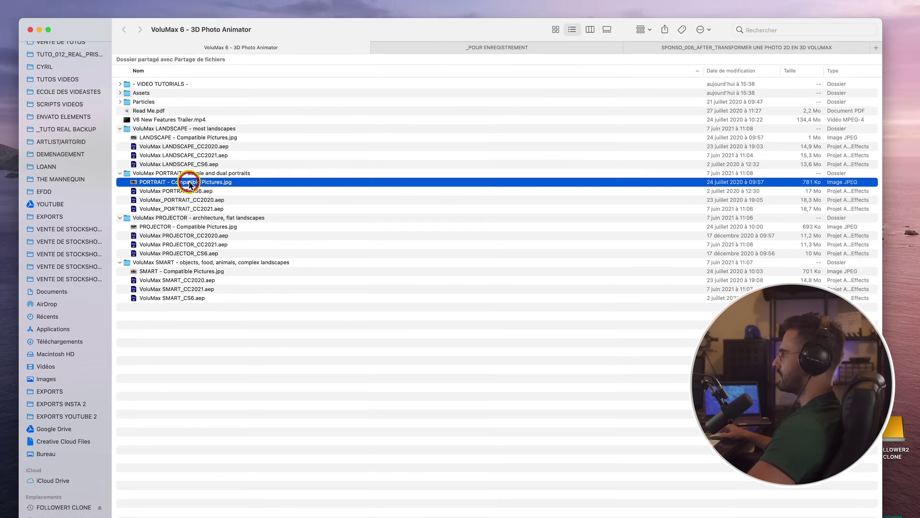
{"action": "key", "text": "space"}
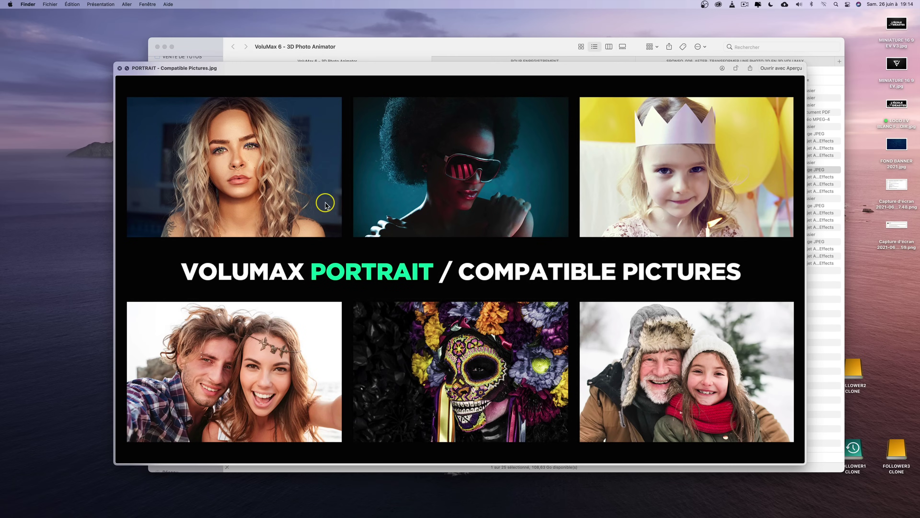
{"action": "key", "text": "Down"}
{"action": "key", "text": "Down"}
{"action": "key", "text": "Down"}
{"action": "key", "text": "Down"}
{"action": "key", "text": "Down"}
{"action": "key", "text": "Down"}
{"action": "key", "text": "Down"}
{"action": "key", "text": "Down"}
{"action": "key", "text": "Down"}
{"action": "key", "text": "Down"}
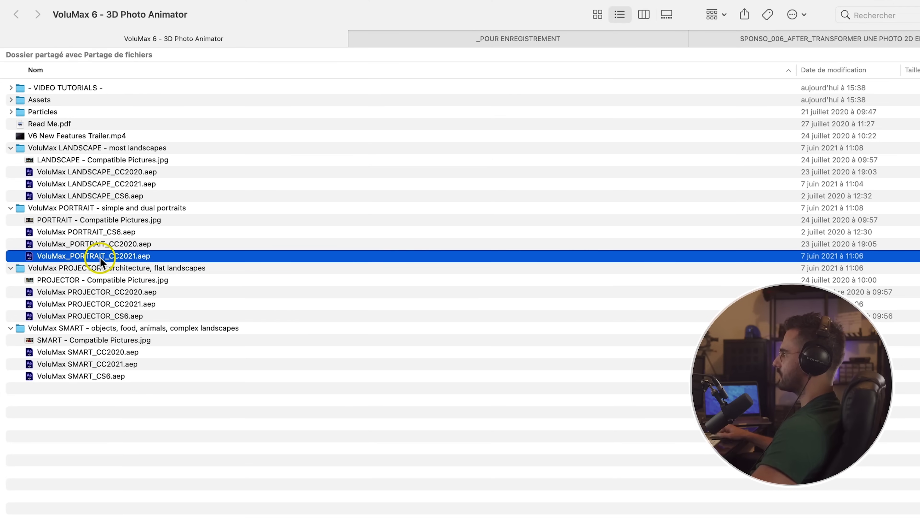
- Open the project VoluMax_PORTRAIT_CC2021.aep in After Effects and start importing a file into it
{"action": "double_click", "coordinate": [100, 256]}
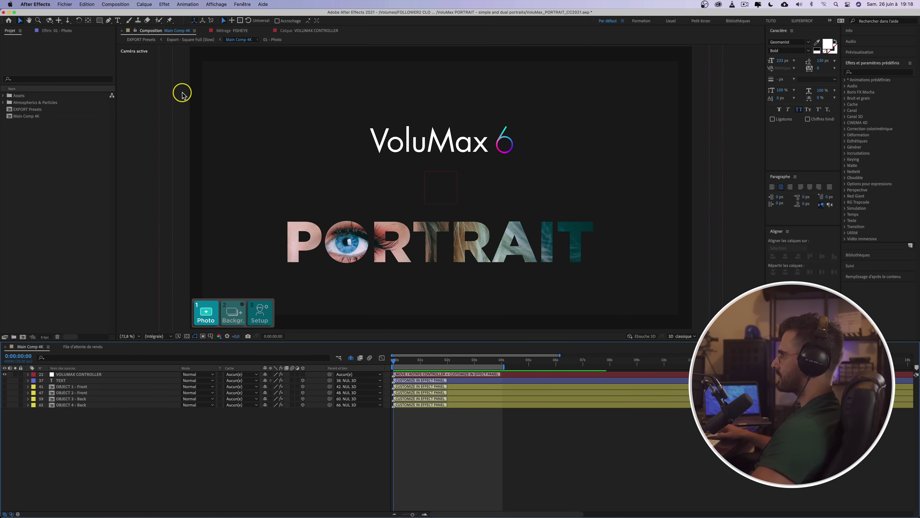
{"action": "left_click", "coordinate": [68, 7]}
{"action": "mouse_move", "coordinate": [114, 82]}
{"action": "left_click", "coordinate": [222, 82]}
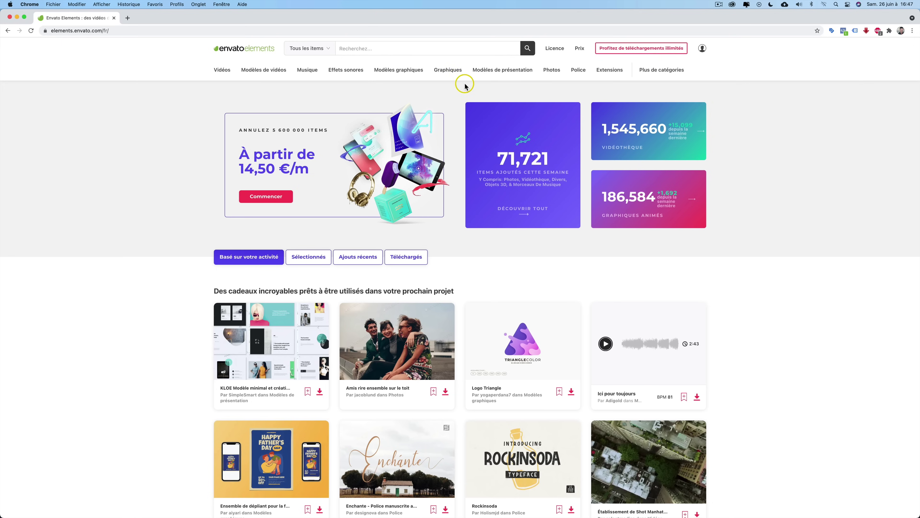
- Switch to Chrome and search the Envato Elements photos for "portrait woman"
{"action": "left_click", "coordinate": [548, 73]}
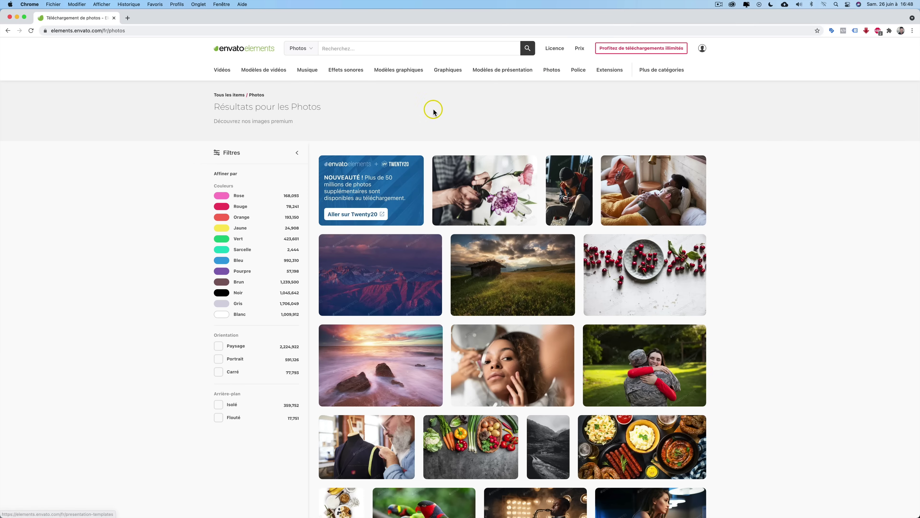
{"action": "left_click", "coordinate": [352, 50]}
{"action": "type", "text": "portrait woman"}
{"action": "key", "text": "Return"}
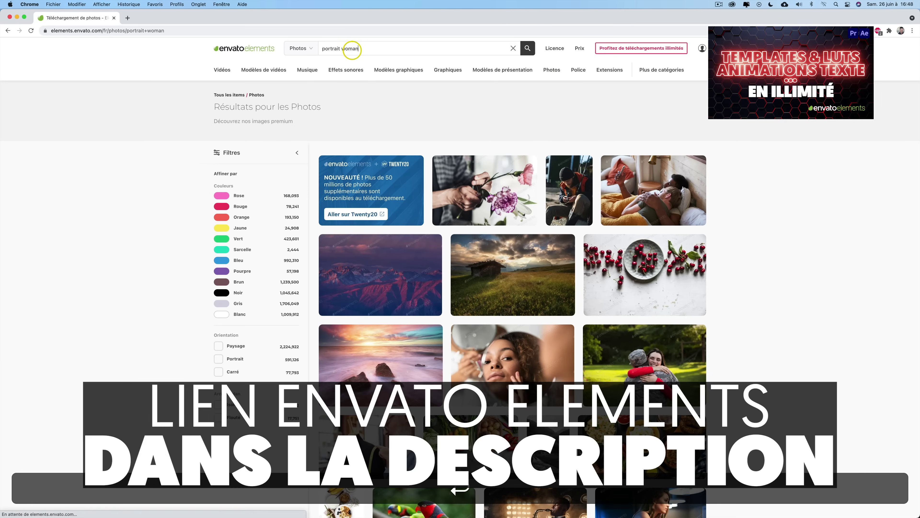
- Download the outdoor close-up portrait of the young woman and add it to the ENVATO SPONSORING project
{"action": "scroll", "coordinate": [732, 173], "scroll_direction": "down", "scroll_amount": 3}
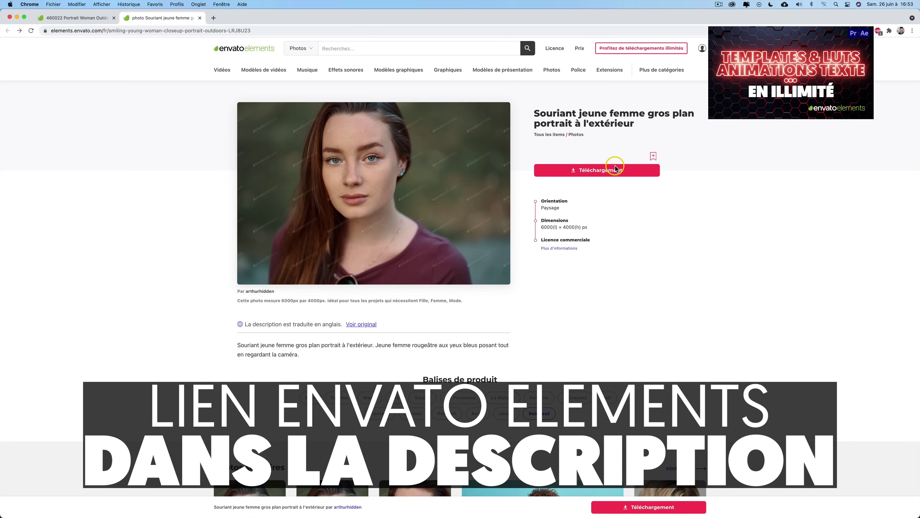
{"action": "left_click", "coordinate": [604, 170]}
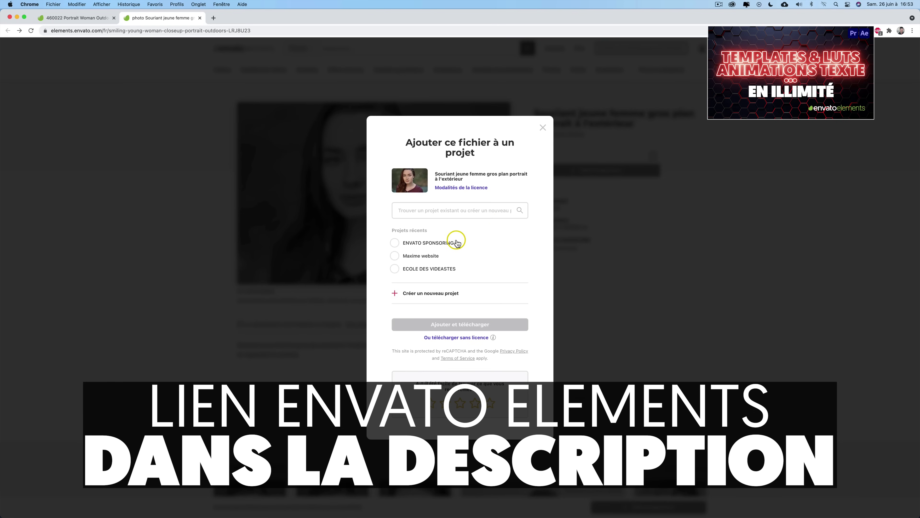
{"action": "left_click", "coordinate": [440, 243]}
{"action": "left_click", "coordinate": [449, 324]}
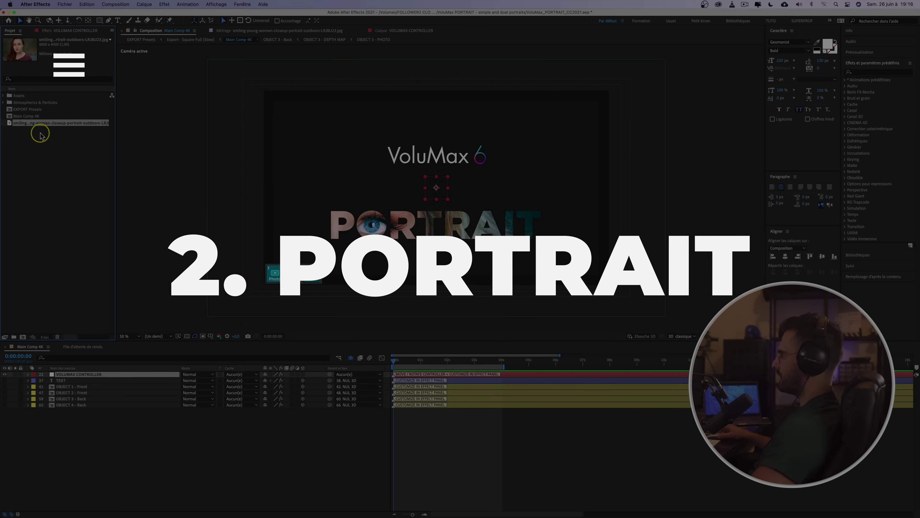
- In After Effects, place the downloaded portrait in the 01 - Photo composition, scaled and positioned to fill the frame
{"action": "key", "text": "shift+slash"}
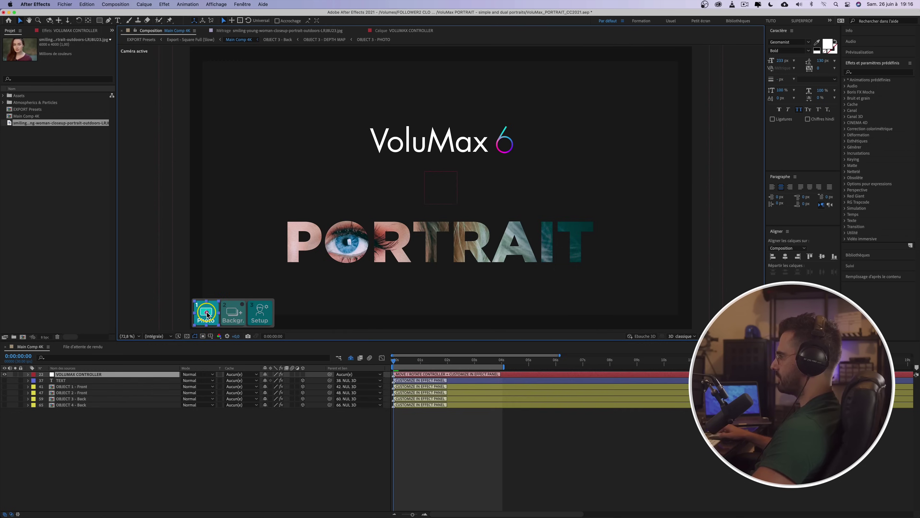
{"action": "left_click", "coordinate": [109, 366]}
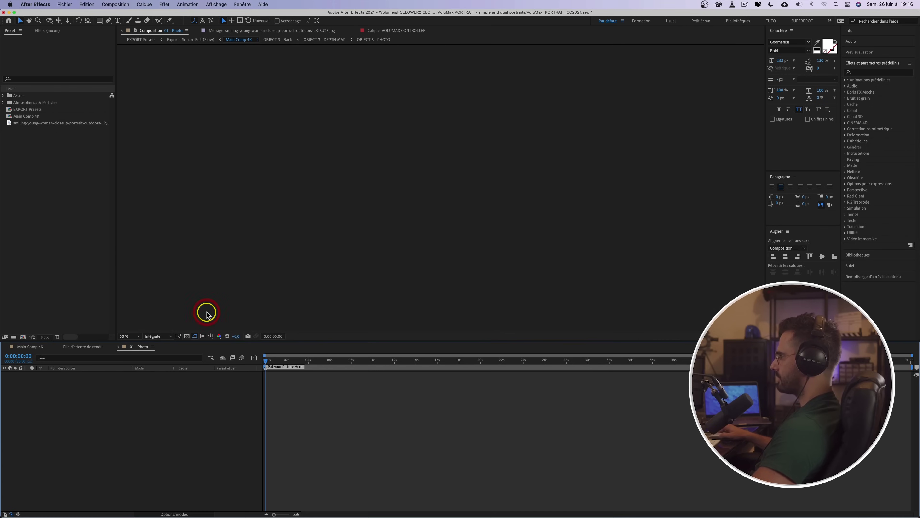
{"action": "left_click", "coordinate": [44, 125]}
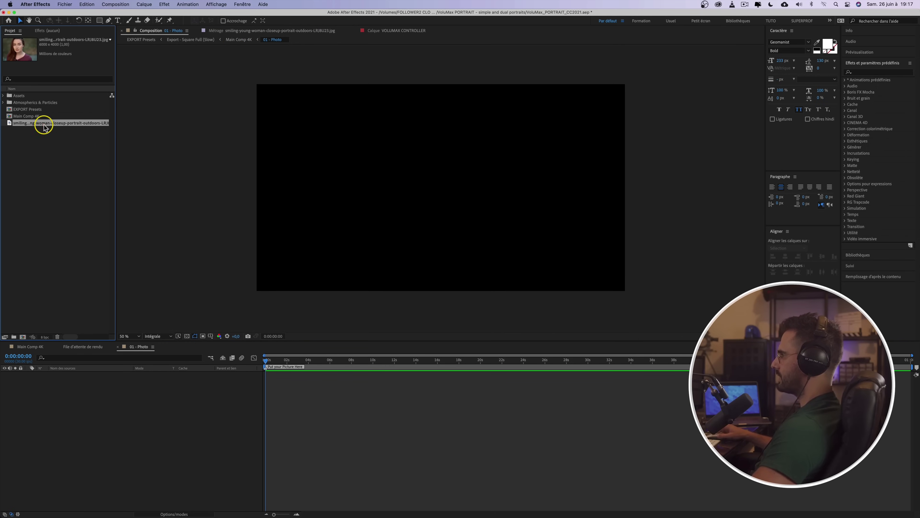
{"action": "left_click_drag", "start_coordinate": [15, 124], "coordinate": [105, 385]}
{"action": "left_click_drag", "start_coordinate": [710, 188], "coordinate": [569, 193]}
{"action": "left_click_drag", "start_coordinate": [521, 152], "coordinate": [522, 159]}
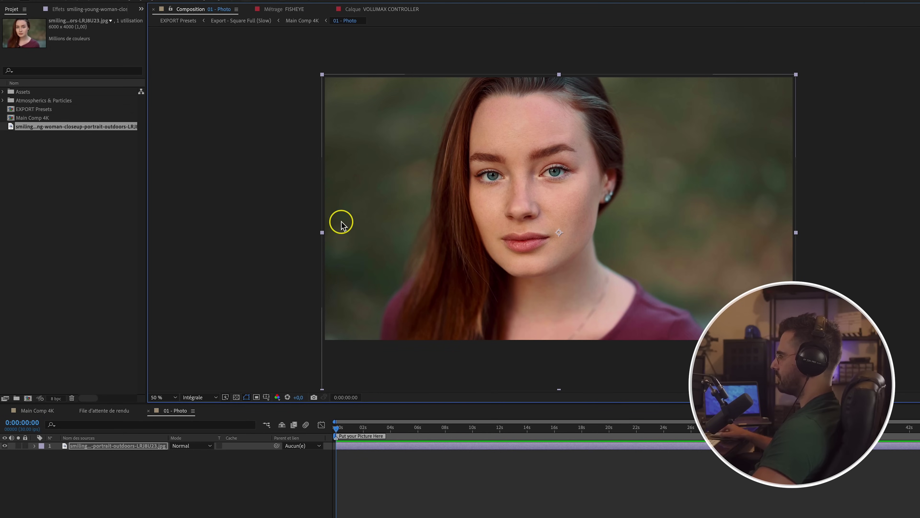
- Return to Main Comp 4K and set its preview resolution to a quarter
{"action": "left_click", "coordinate": [36, 410]}
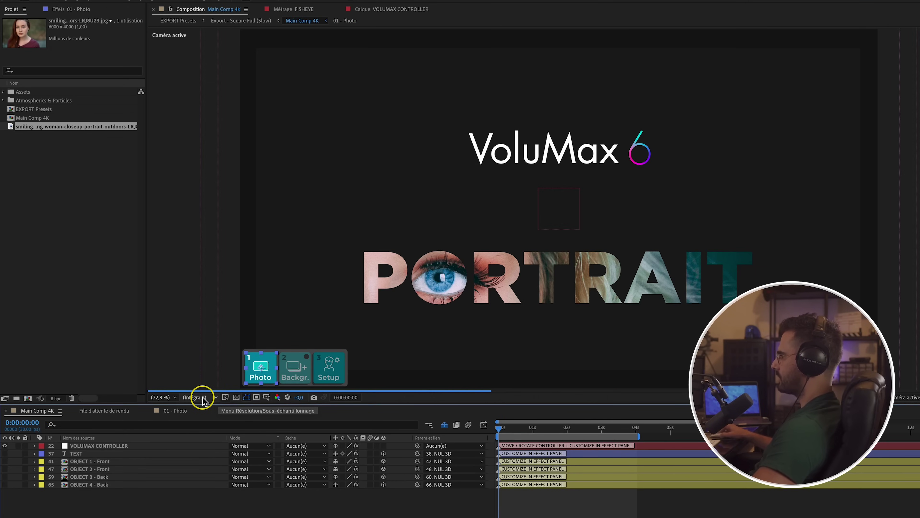
{"action": "left_click", "coordinate": [202, 398]}
{"action": "left_click", "coordinate": [205, 450]}
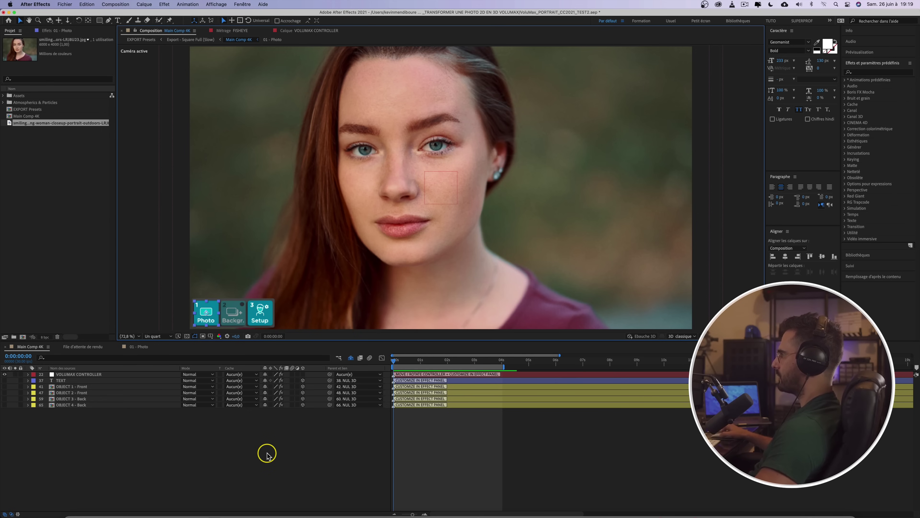
- Open the 03 - Portrait Setup composition and hide the 3D PORTRAIT 1 layer
{"action": "double_click", "coordinate": [265, 319]}
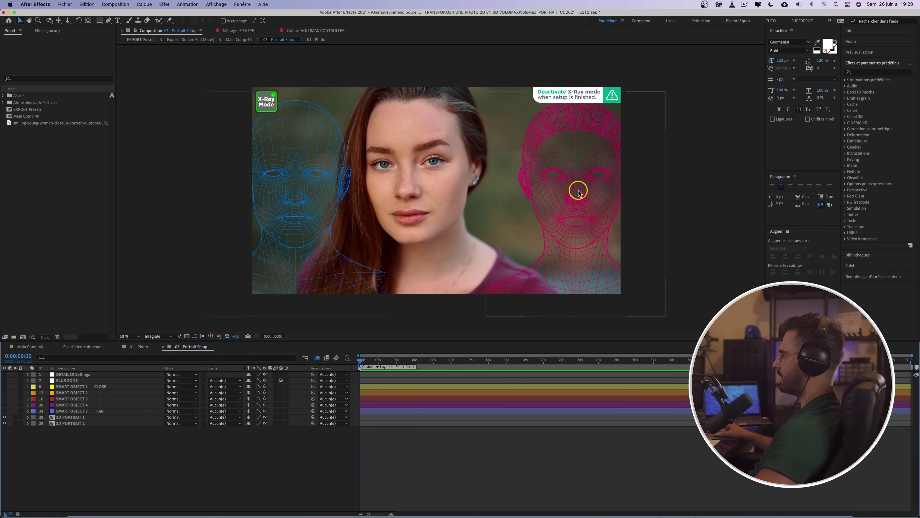
{"action": "left_click", "coordinate": [71, 417]}
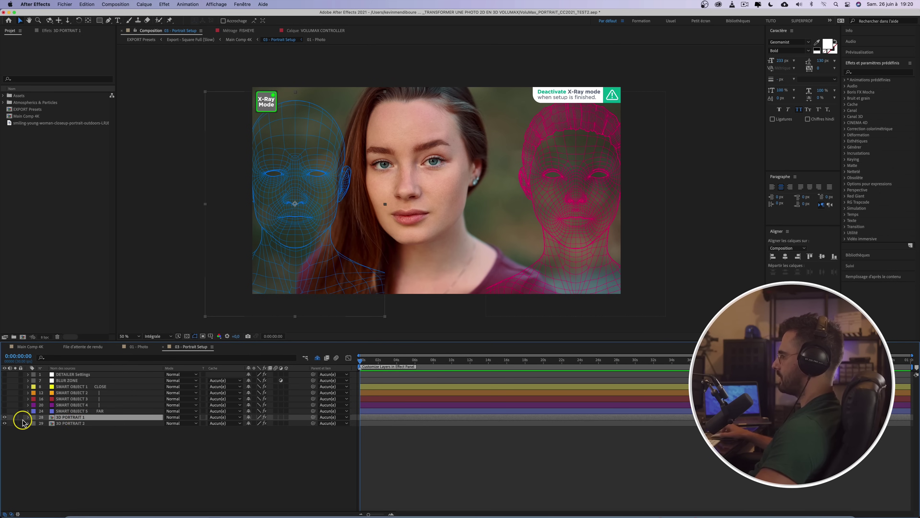
{"action": "left_click", "coordinate": [5, 417]}
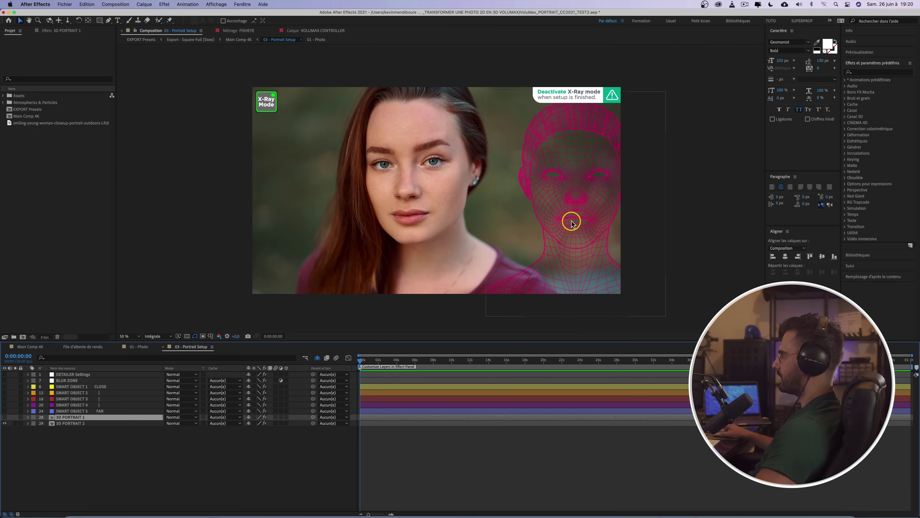
- Move the pink 3D PORTRAIT 2 mesh toward the woman's face and set its 3D angle to 51.10
{"action": "left_click_drag", "start_coordinate": [583, 222], "coordinate": [538, 212]}
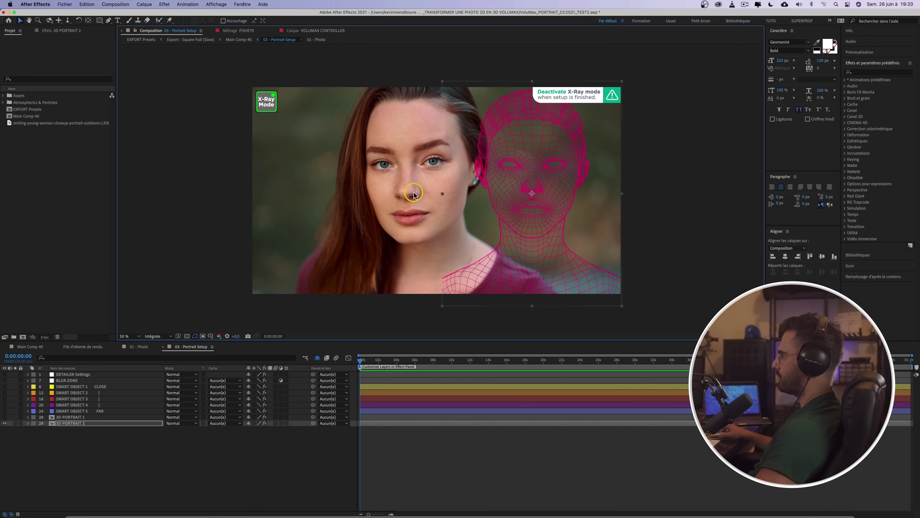
{"action": "left_click", "coordinate": [46, 30]}
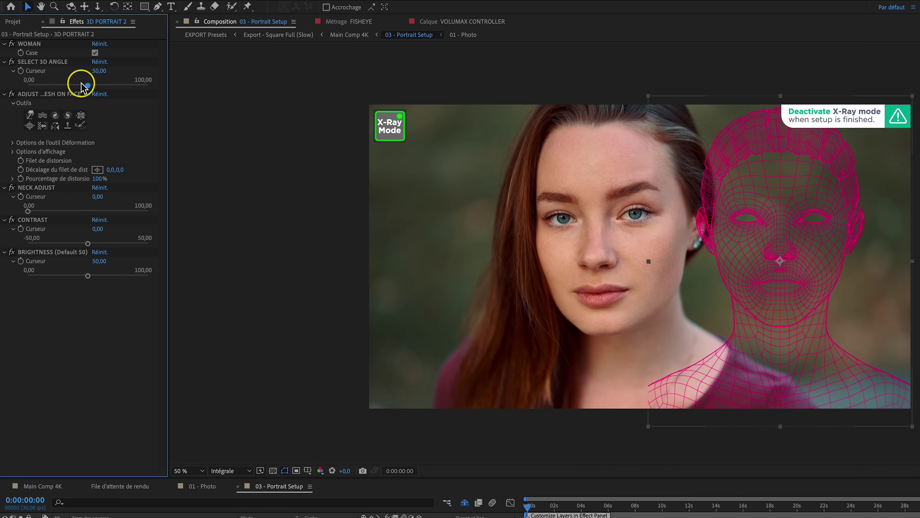
{"action": "mouse_move", "coordinate": [87, 85]}
{"action": "left_mouse_down"}
{"action": "mouse_move", "coordinate": [79, 87]}
{"action": "mouse_move", "coordinate": [89, 87]}
{"action": "left_mouse_up"}
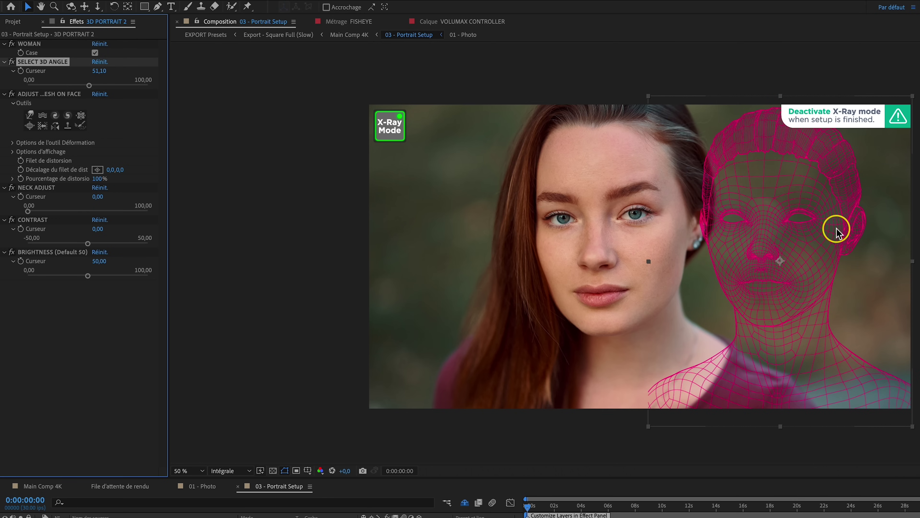
- Place the pink mesh over the woman's face, aligned with her eyes, nose and mouth, and rotate it slightly to match her head
{"action": "left_click_drag", "start_coordinate": [832, 232], "coordinate": [663, 227]}
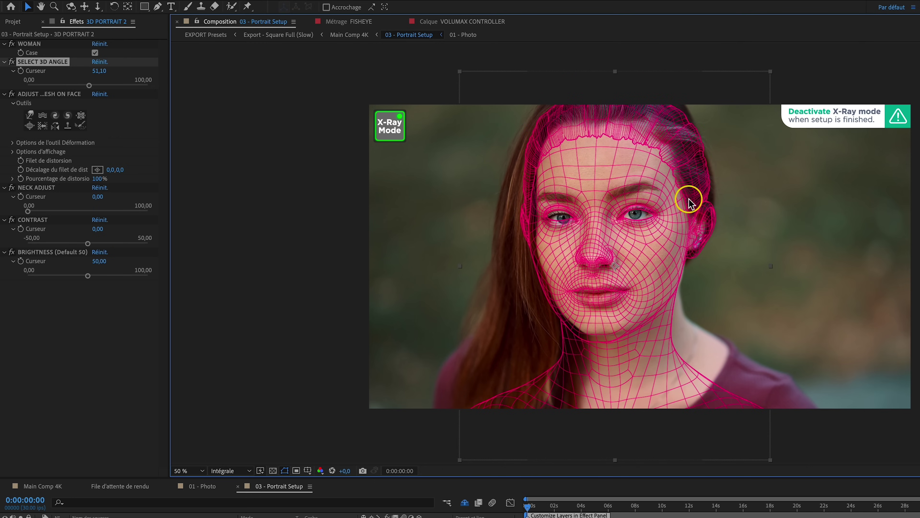
{"action": "key", "text": "w"}
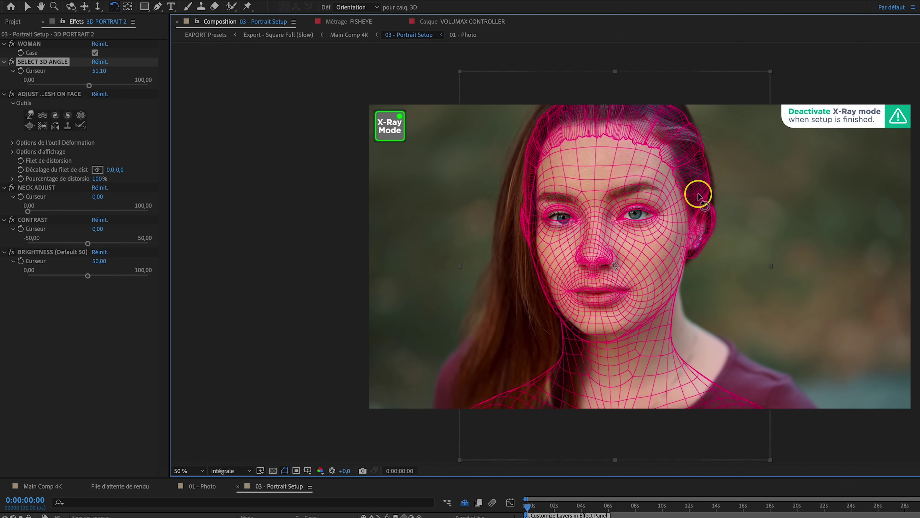
{"action": "left_click_drag", "start_coordinate": [701, 194], "coordinate": [703, 187]}
{"action": "key", "text": "v"}
- Warp the edges of the pink mesh with the mesh adjustment effect's warp tool to follow the face contour
{"action": "scroll", "coordinate": [621, 265], "scroll_direction": "up", "scroll_amount": 1}
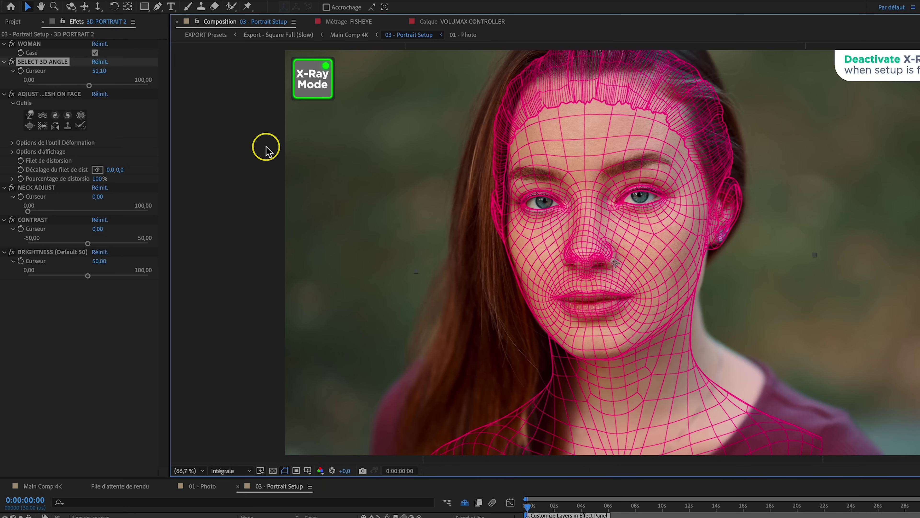
{"action": "left_click", "coordinate": [29, 115]}
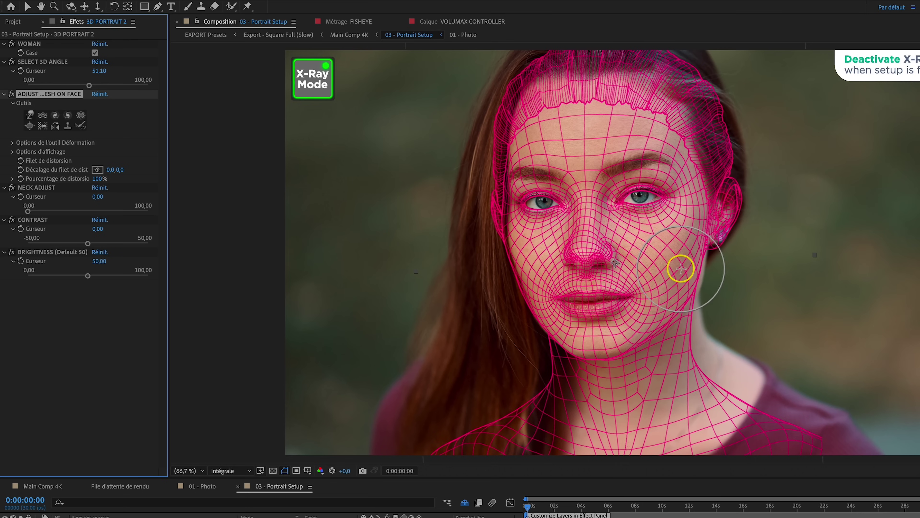
{"action": "left_click_drag", "start_coordinate": [682, 267], "coordinate": [721, 225]}
{"action": "left_click_drag", "start_coordinate": [500, 218], "coordinate": [504, 212]}
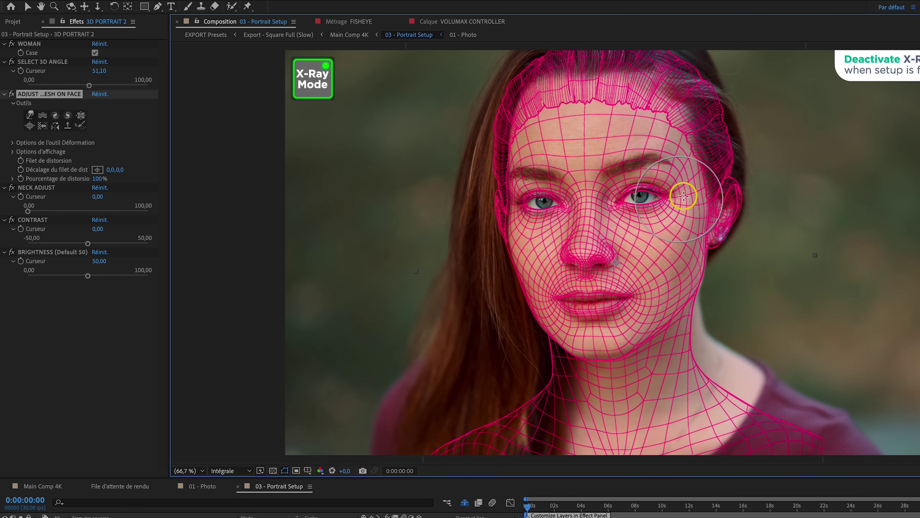
{"action": "key", "text": "v"}
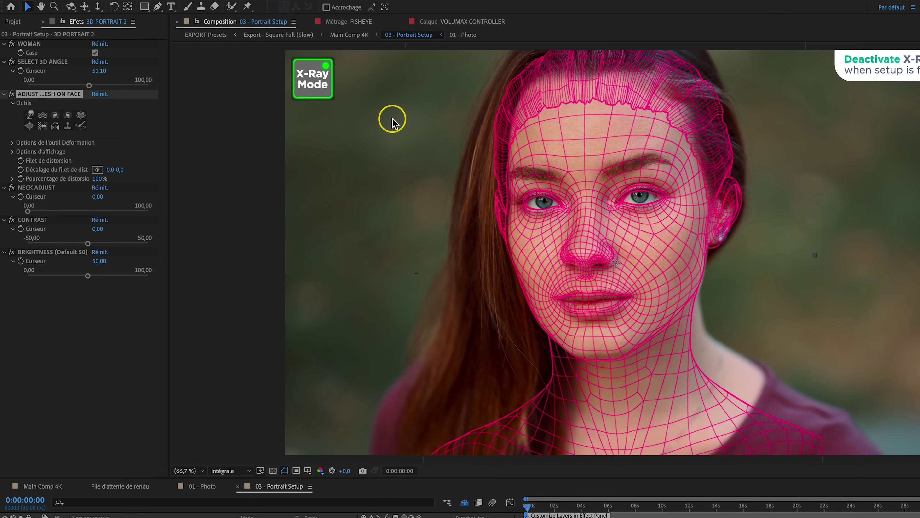
- Deactivate X-Ray mode for the portrait setup and return to Main Comp 4K
{"action": "left_click", "coordinate": [311, 81]}
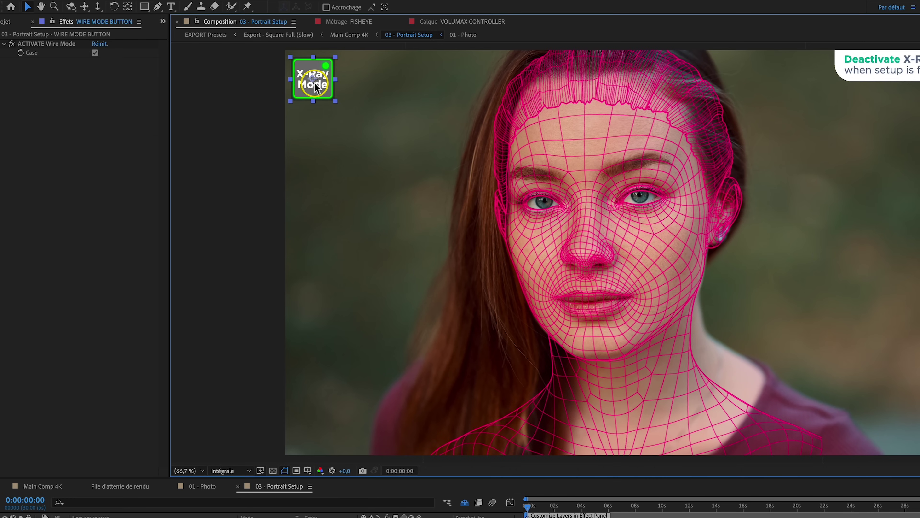
{"action": "left_click", "coordinate": [95, 54]}
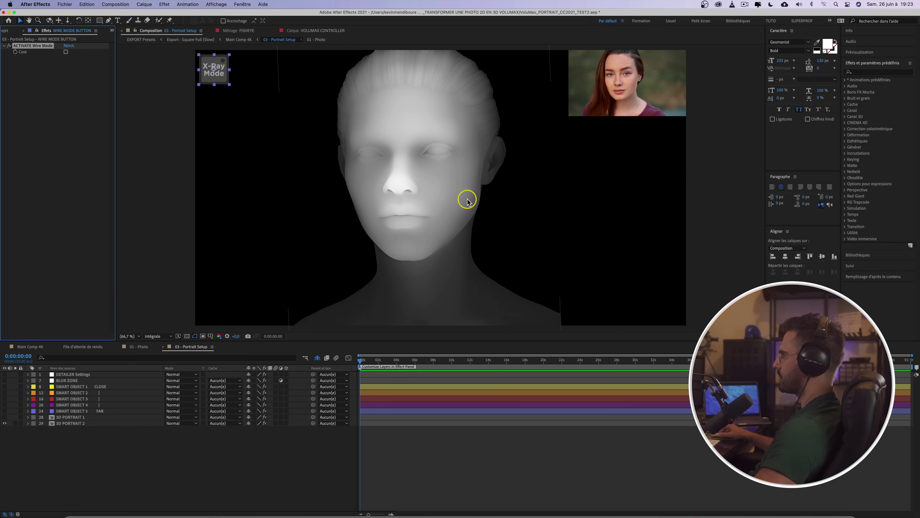
{"action": "left_click", "coordinate": [242, 43]}
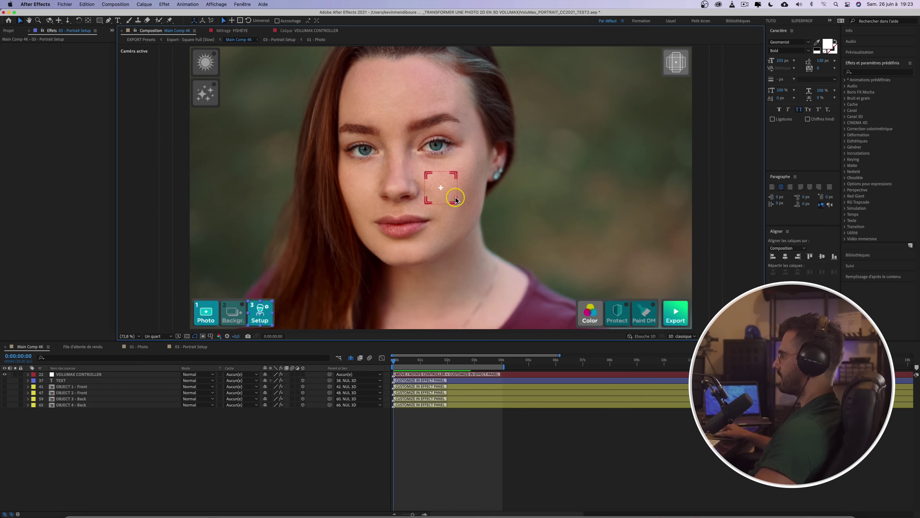
- Move the VOLUMAX CONTROLLER around the face to test the 3D parallax, ending at the centre of the frame
{"action": "left_click_drag", "start_coordinate": [447, 196], "coordinate": [308, 192]}
{"action": "left_click_drag", "start_coordinate": [393, 191], "coordinate": [398, 108]}
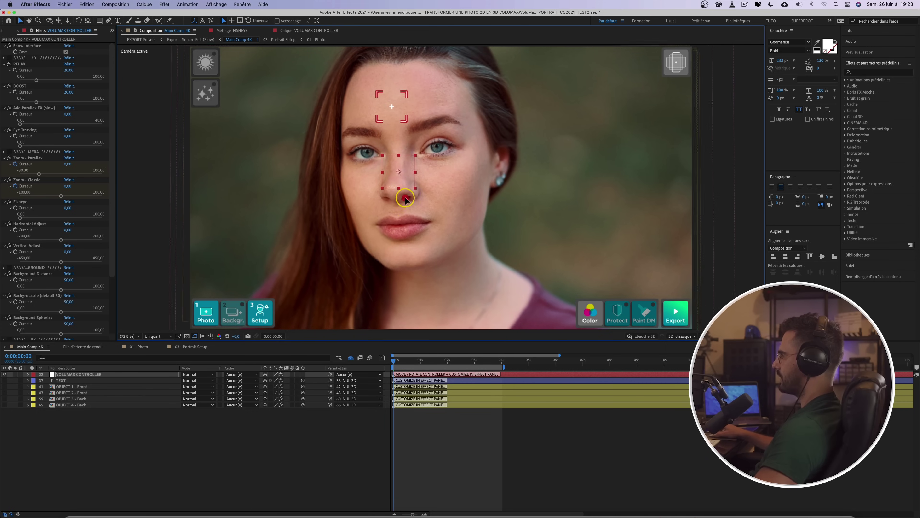
{"action": "left_click_drag", "start_coordinate": [405, 198], "coordinate": [411, 259]}
{"action": "left_click_drag", "start_coordinate": [464, 234], "coordinate": [252, 164]}
{"action": "left_click_drag", "start_coordinate": [262, 131], "coordinate": [448, 190]}
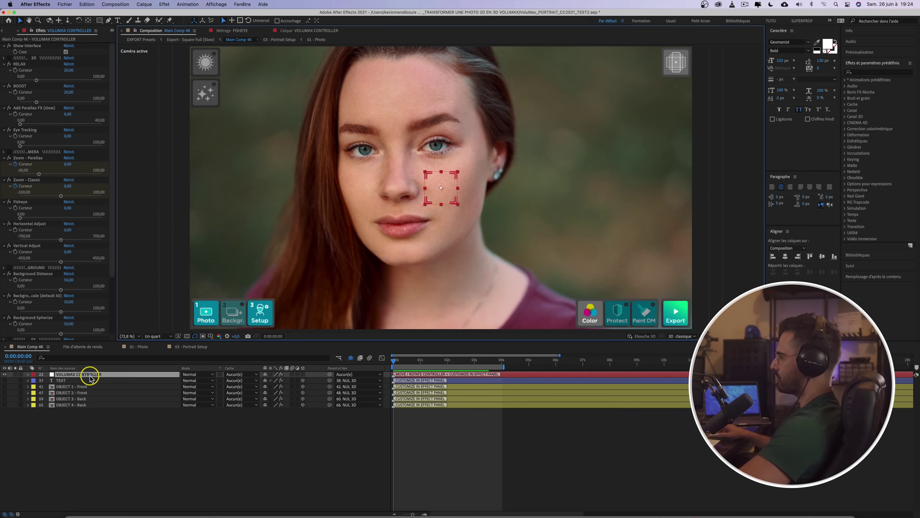
- Animate the VOLUMAX CONTROLLER's Position from the frame's left edge at 0:00:00:00 to its right edge at 0:00:04:00
{"action": "key", "text": "u"}
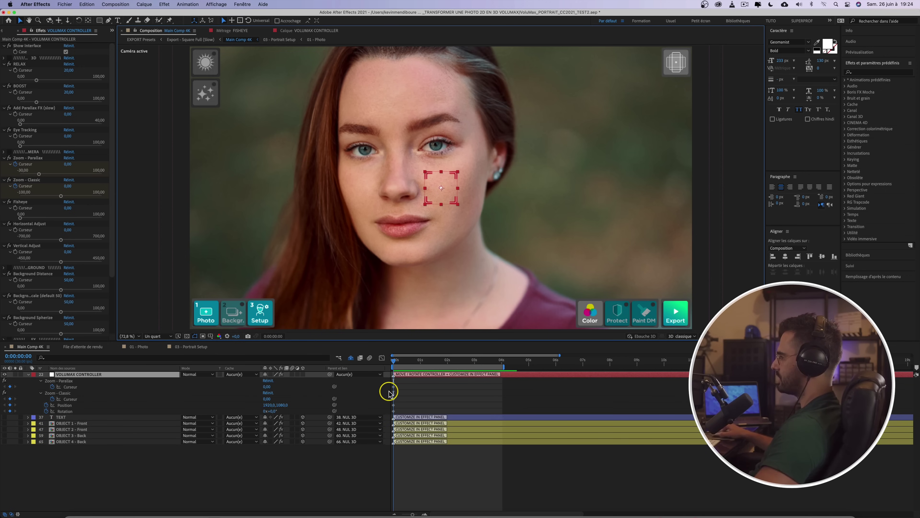
{"action": "left_click_drag", "start_coordinate": [441, 187], "coordinate": [215, 187]}
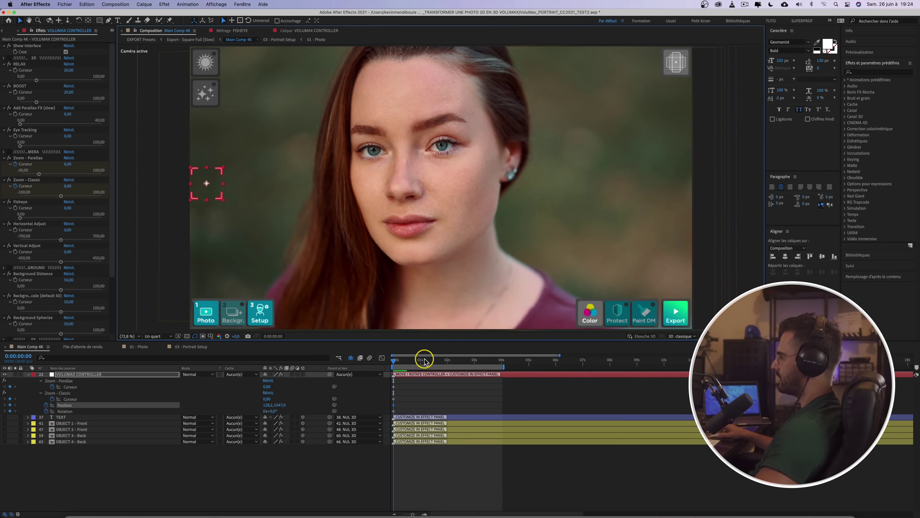
{"action": "left_click_drag", "start_coordinate": [421, 360], "coordinate": [502, 360]}
{"action": "left_click_drag", "start_coordinate": [222, 198], "coordinate": [690, 191]}
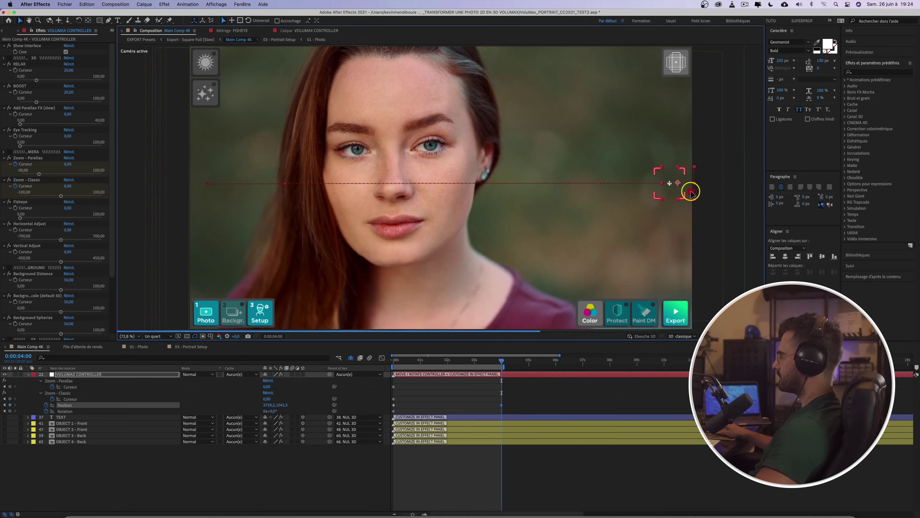
- Preview the portrait's parallax animation from the start of Main Comp 4K
{"action": "key", "text": "Home"}
{"action": "key", "text": "0"}
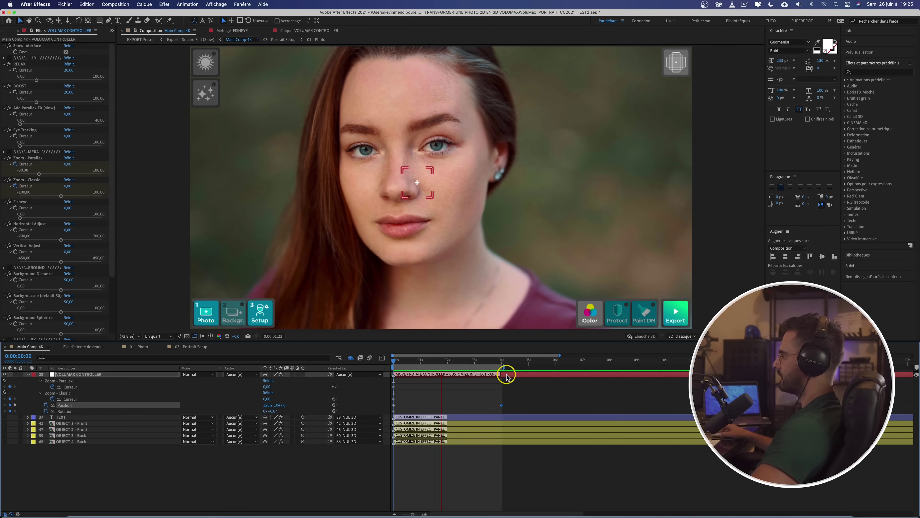
{"action": "key", "text": "space"}
- At 0:00:03:02, set the right opacity of the lens flares to 47.58
{"action": "left_click", "coordinate": [485, 360]}
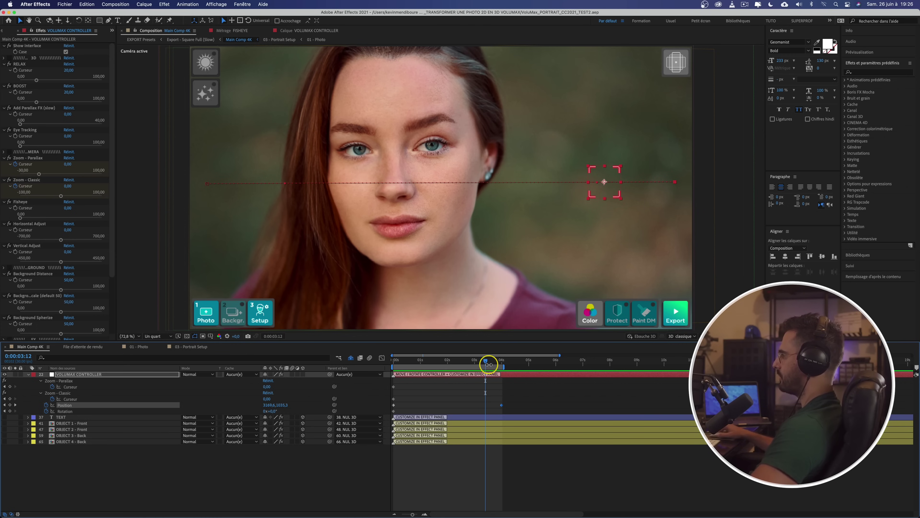
{"action": "mouse_move", "coordinate": [485, 362]}
{"action": "left_mouse_down"}
{"action": "mouse_move", "coordinate": [411, 362]}
{"action": "mouse_move", "coordinate": [476, 364]}
{"action": "left_mouse_up"}
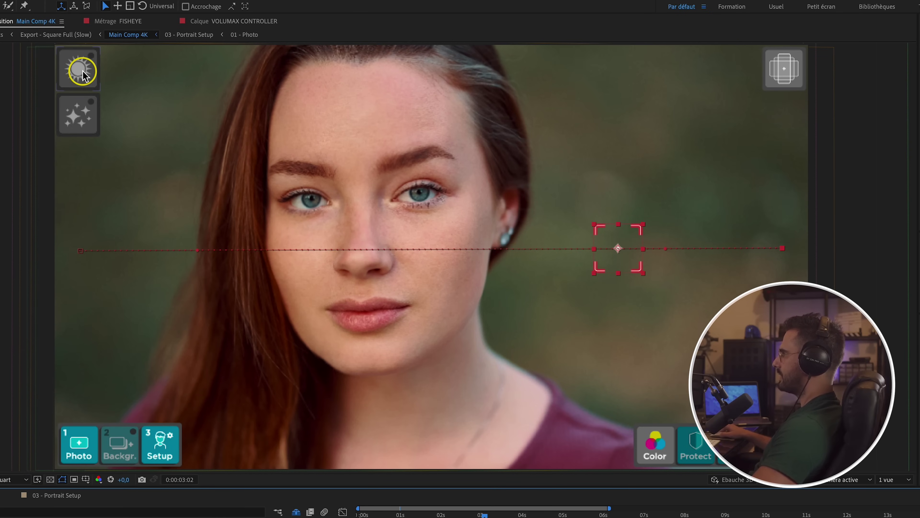
{"action": "left_click", "coordinate": [82, 75]}
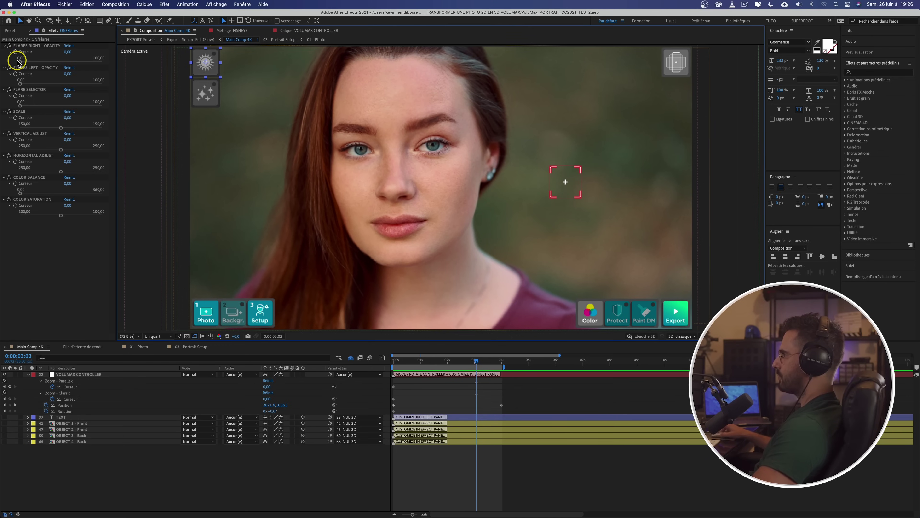
{"action": "left_click_drag", "start_coordinate": [21, 62], "coordinate": [83, 66]}
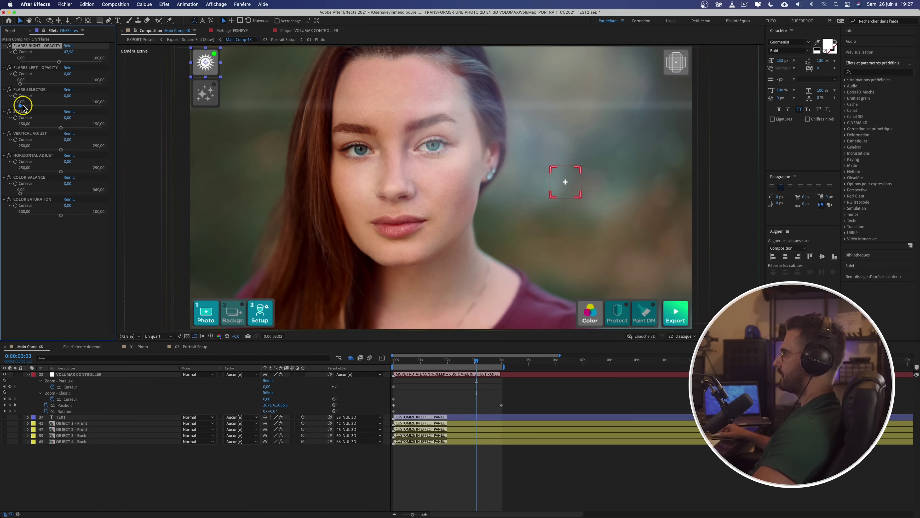
- Set the flare's Selector to 1.76, reduce its Scale, and set Vertical Adjust to 29.74, Horizontal Adjust to 20.93 and Color Balance to 49.14
{"action": "left_click_drag", "start_coordinate": [22, 106], "coordinate": [64, 171]}
{"action": "left_click_drag", "start_coordinate": [21, 194], "coordinate": [69, 218]}
{"action": "key", "text": "super+z"}
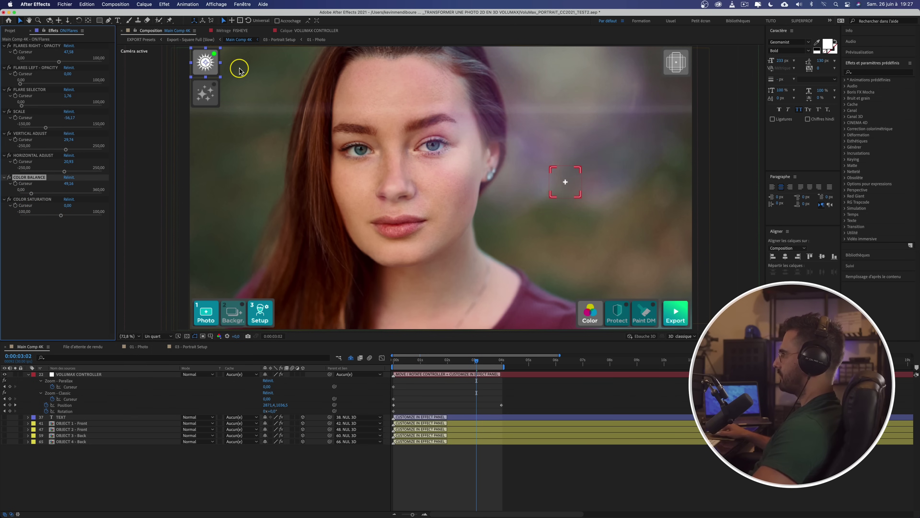
- In the particle settings, try raising Dirt and undo it, and activate the 3D particles
{"action": "left_click", "coordinate": [212, 95]}
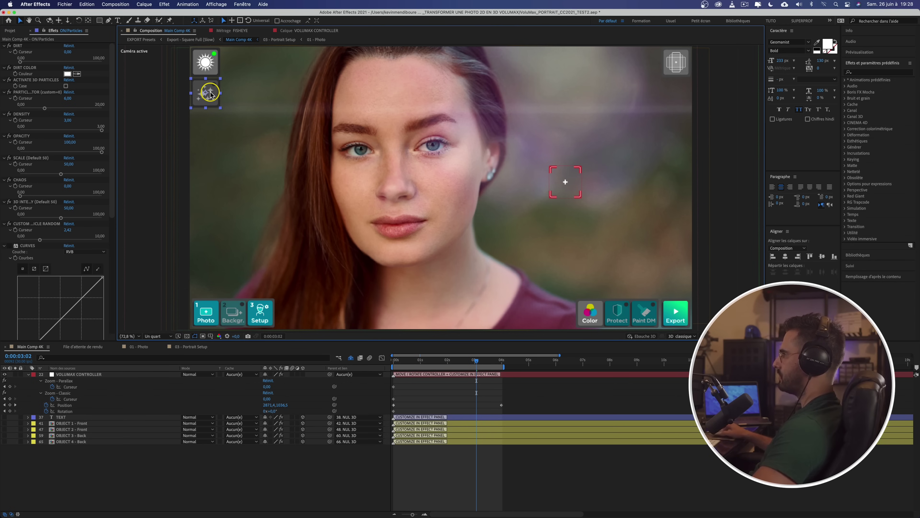
{"action": "left_click_drag", "start_coordinate": [21, 62], "coordinate": [29, 62]}
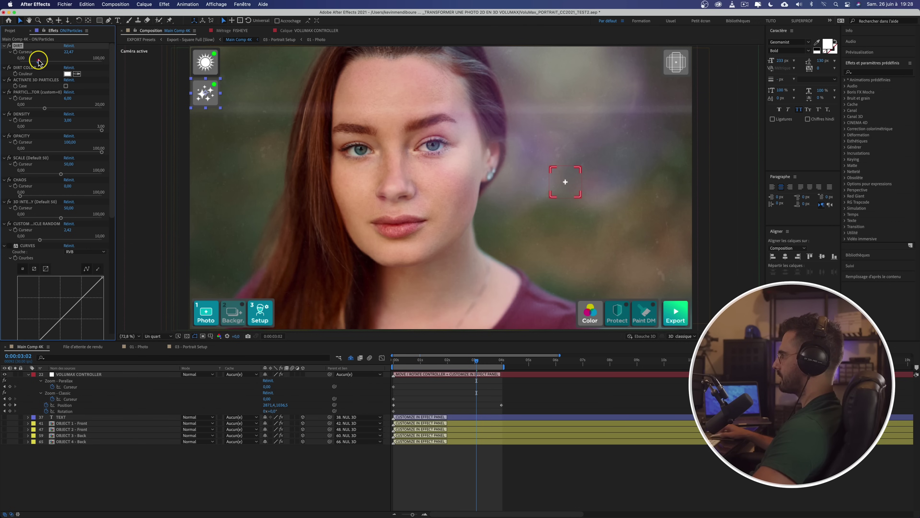
{"action": "key", "text": "super+z"}
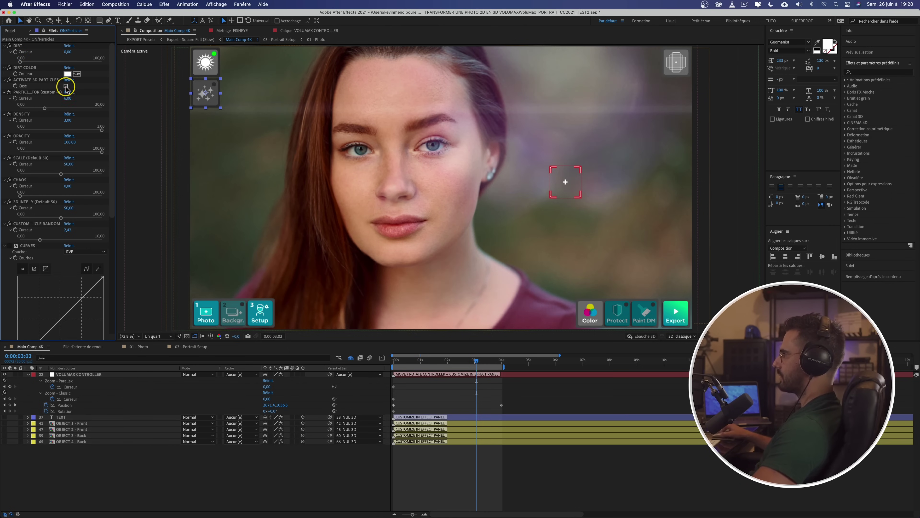
{"action": "left_click", "coordinate": [65, 86]}
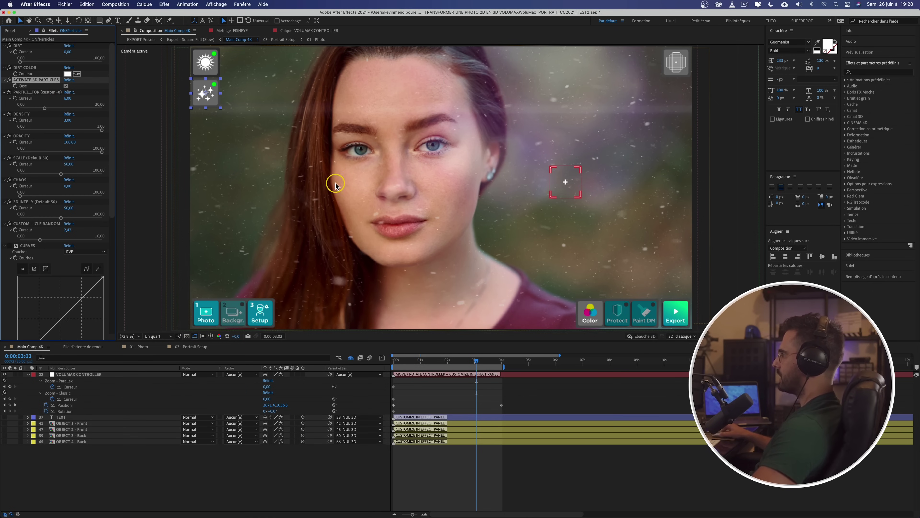
- Set the particle selector to 5.11, Density to 0.61 and Opacity to 85.90
{"action": "scroll", "coordinate": [109, 109], "scroll_direction": "down", "scroll_amount": 2}
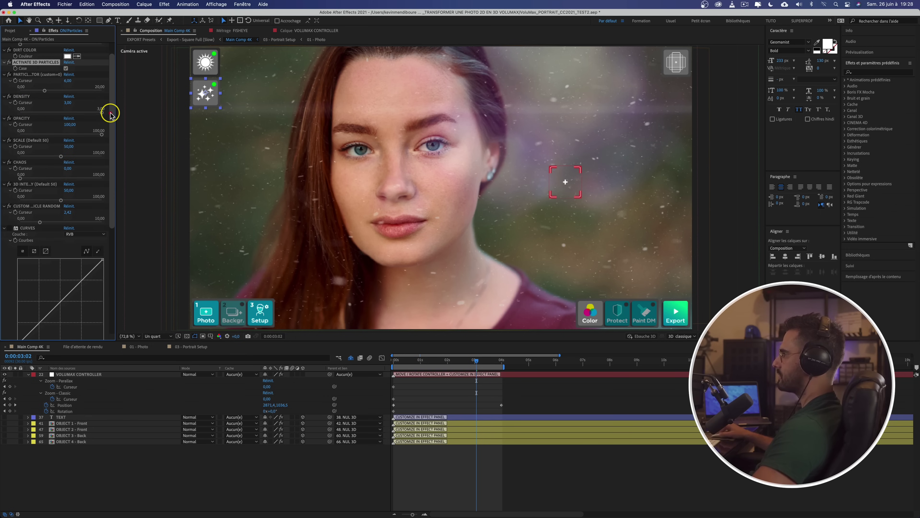
{"action": "mouse_move", "coordinate": [44, 90]}
{"action": "left_mouse_down"}
{"action": "mouse_move", "coordinate": [26, 93]}
{"action": "mouse_move", "coordinate": [52, 96]}
{"action": "left_mouse_up"}
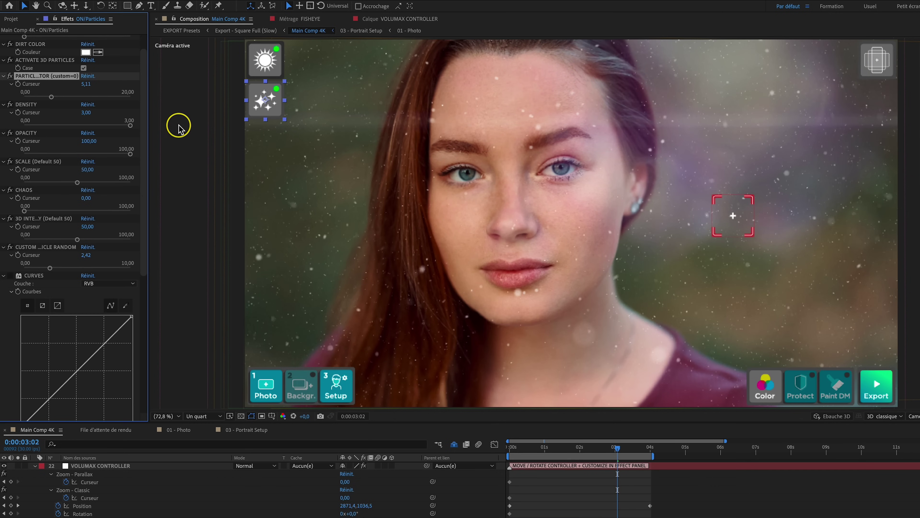
{"action": "left_click_drag", "start_coordinate": [129, 126], "coordinate": [46, 126]}
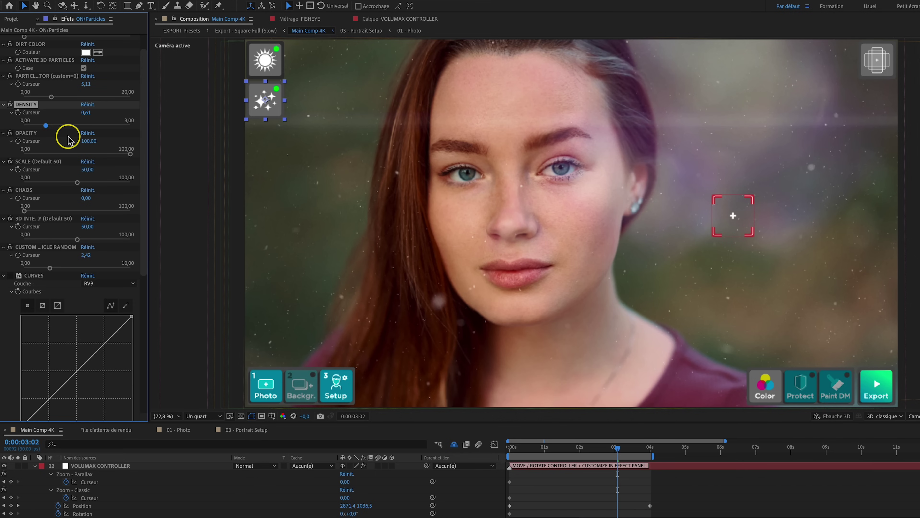
{"action": "mouse_move", "coordinate": [131, 154]}
{"action": "left_mouse_down"}
{"action": "mouse_move", "coordinate": [103, 153]}
{"action": "mouse_move", "coordinate": [113, 155]}
{"action": "left_mouse_up"}
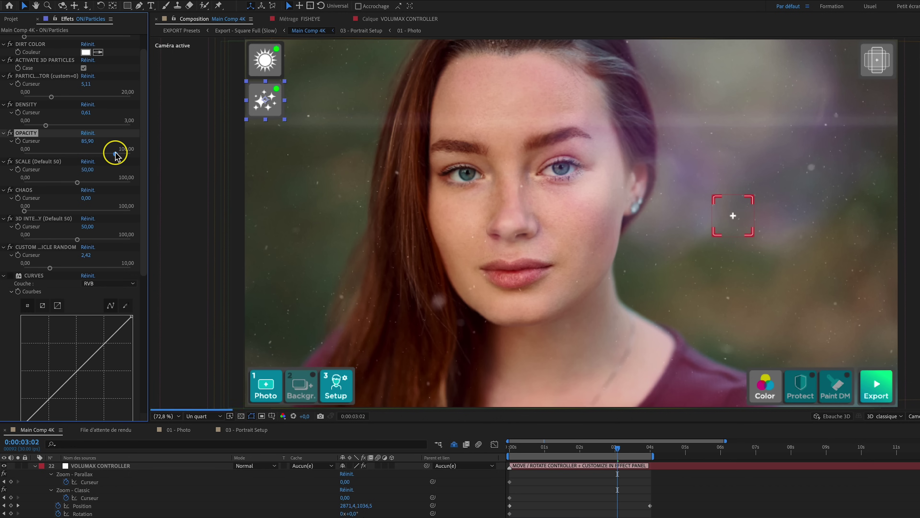
- Set the particles' Scale to 55.51 and raise their Chaos to about 5
{"action": "mouse_move", "coordinate": [77, 182]}
{"action": "left_mouse_down"}
{"action": "mouse_move", "coordinate": [90, 181]}
{"action": "mouse_move", "coordinate": [77, 182]}
{"action": "left_mouse_up"}
{"action": "scroll", "coordinate": [51, 174], "scroll_direction": "down", "scroll_amount": 3}
{"action": "mouse_move", "coordinate": [25, 164]}
{"action": "left_mouse_down"}
{"action": "mouse_move", "coordinate": [64, 166]}
{"action": "mouse_move", "coordinate": [27, 165]}
{"action": "left_mouse_up"}
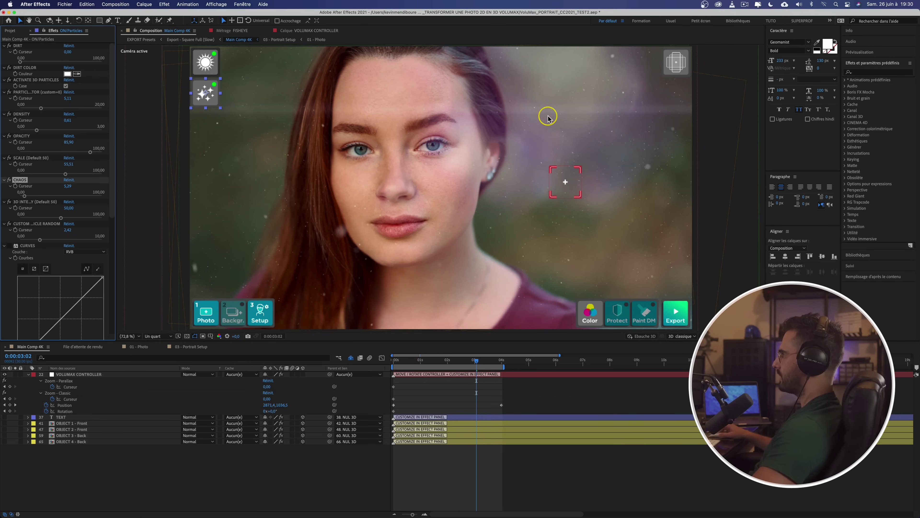
- Open the color corrections, try higher Exposure and Insta Red values, and undo both
{"action": "left_click", "coordinate": [592, 316]}
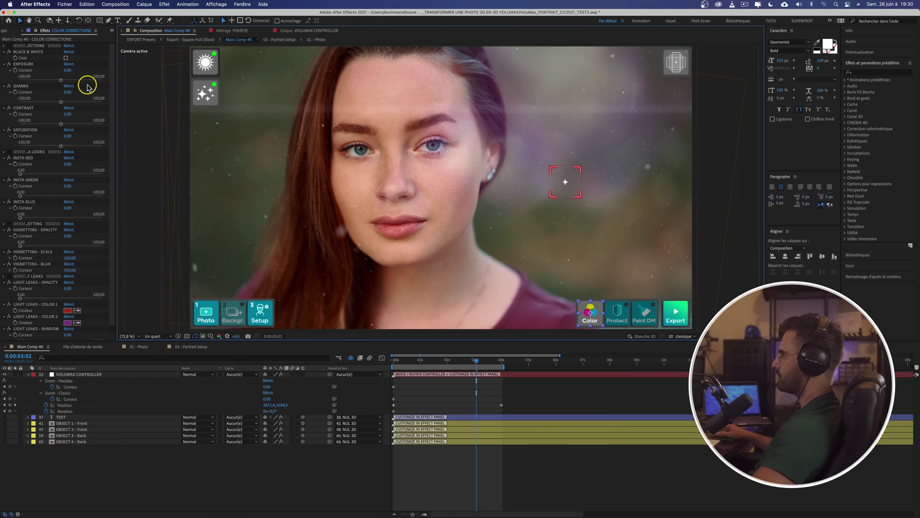
{"action": "mouse_move", "coordinate": [61, 81]}
{"action": "left_mouse_down"}
{"action": "mouse_move", "coordinate": [46, 79]}
{"action": "mouse_move", "coordinate": [72, 81]}
{"action": "left_mouse_up"}
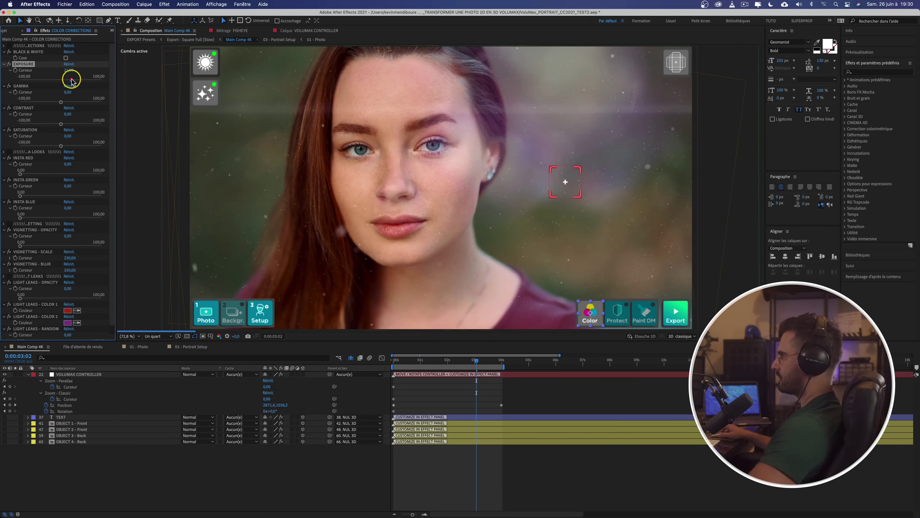
{"action": "key", "text": "super+z"}
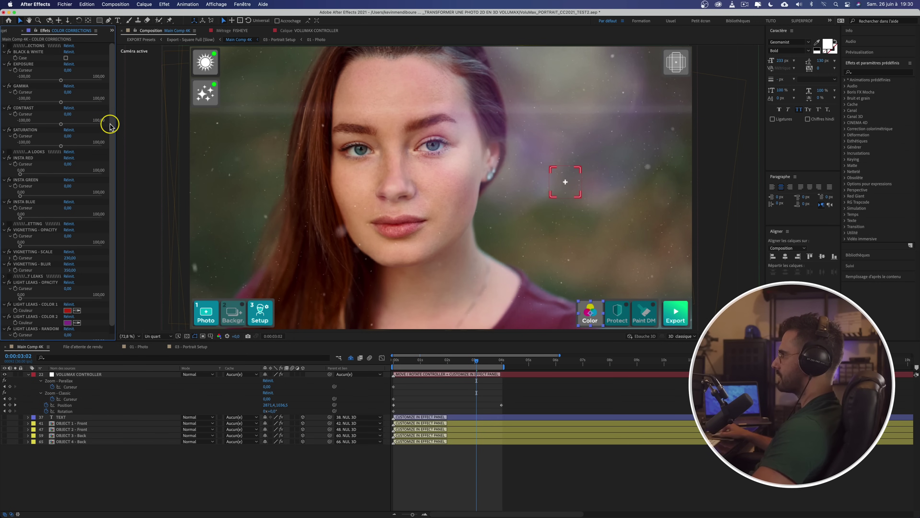
{"action": "scroll", "coordinate": [110, 133], "scroll_direction": "down", "scroll_amount": 1}
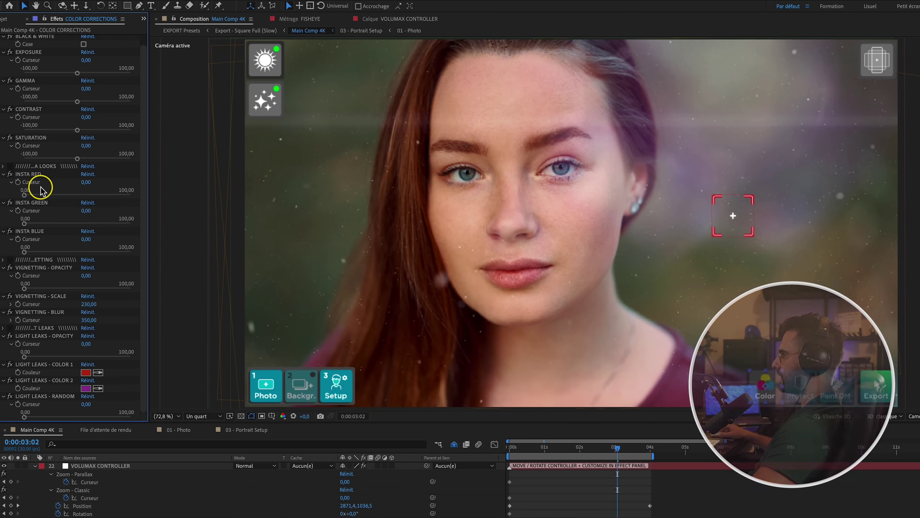
{"action": "left_click_drag", "start_coordinate": [24, 196], "coordinate": [91, 196]}
{"action": "key", "text": "ctrl+z"}
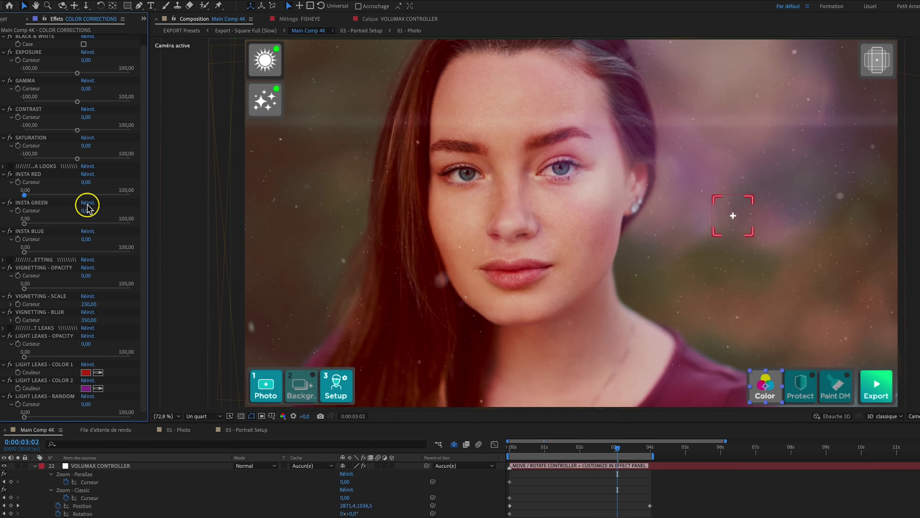
- Set Insta Blue to 39.65 and Insta Red to 9.25 in the color corrections
{"action": "left_click_drag", "start_coordinate": [25, 253], "coordinate": [66, 252]}
{"action": "left_click_drag", "start_coordinate": [24, 196], "coordinate": [34, 195]}
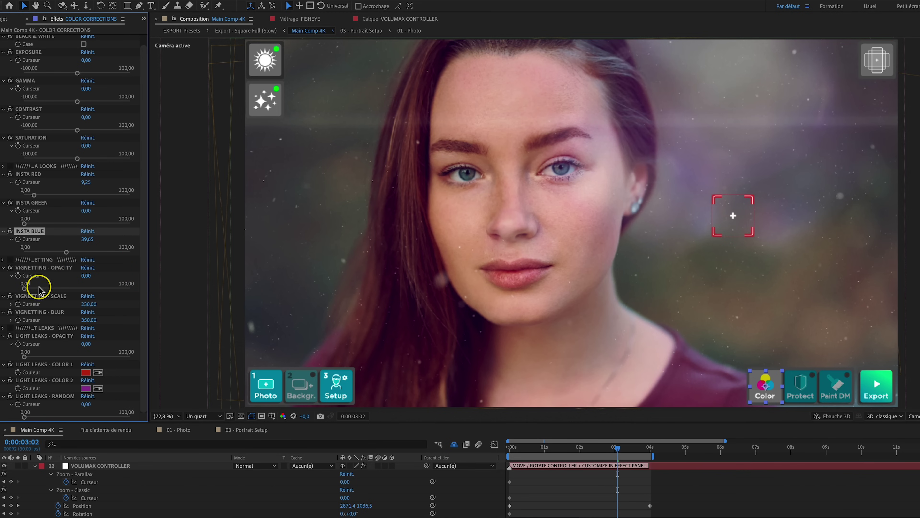
- Set the vignetting opacity to 32.60, and try a low light leaks opacity before returning it to 0
{"action": "left_click_drag", "start_coordinate": [24, 288], "coordinate": [61, 289]}
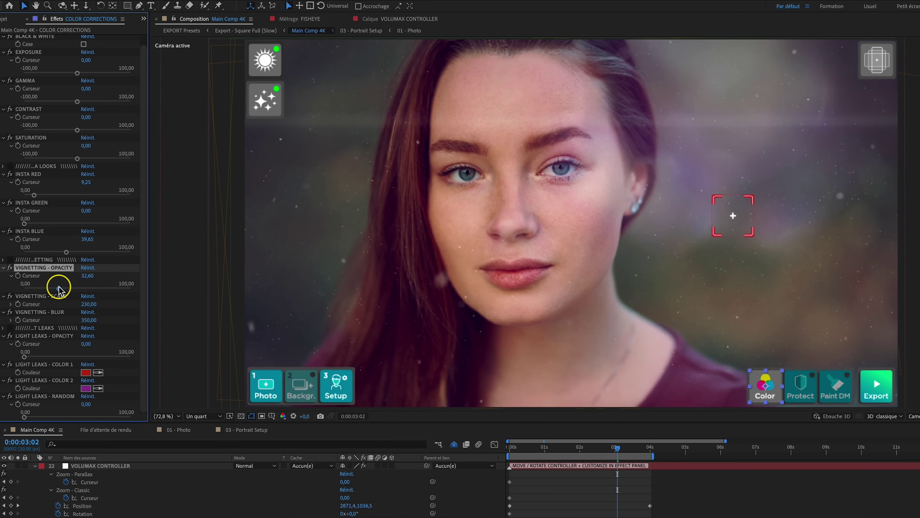
{"action": "mouse_move", "coordinate": [25, 357]}
{"action": "left_mouse_down"}
{"action": "mouse_move", "coordinate": [47, 357]}
{"action": "mouse_move", "coordinate": [34, 358]}
{"action": "left_mouse_up"}
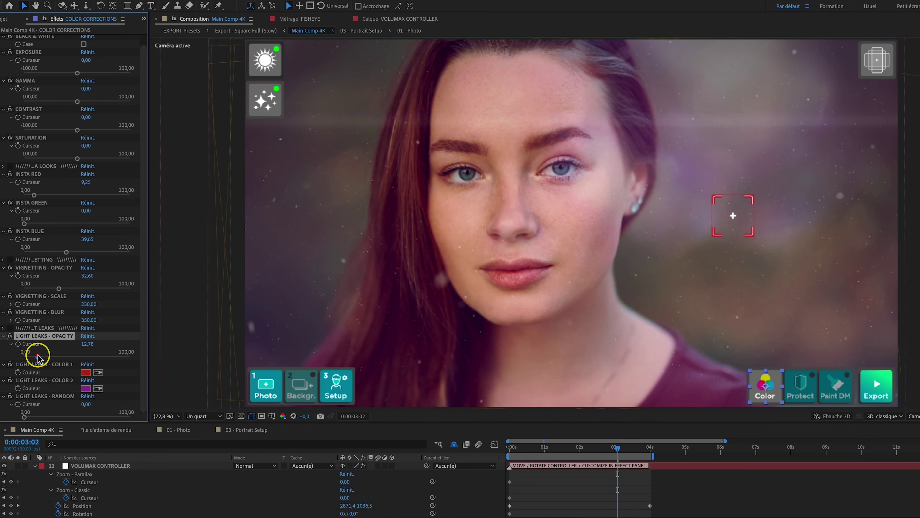
{"action": "left_click_drag", "start_coordinate": [38, 357], "coordinate": [24, 357]}
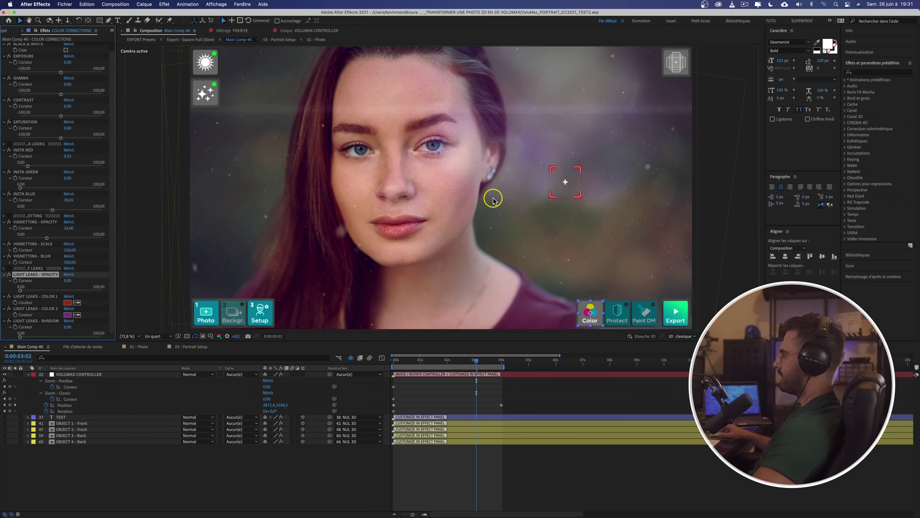
- Preview the color-graded portrait animation with flares and particles from the start
{"action": "left_click_drag", "start_coordinate": [473, 360], "coordinate": [361, 358]}
{"action": "key", "text": "0"}
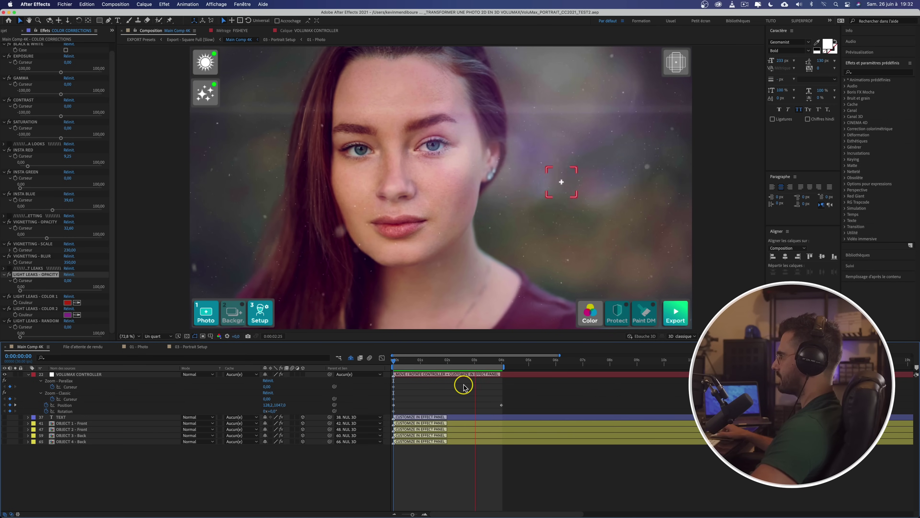
{"action": "key", "text": "space"}
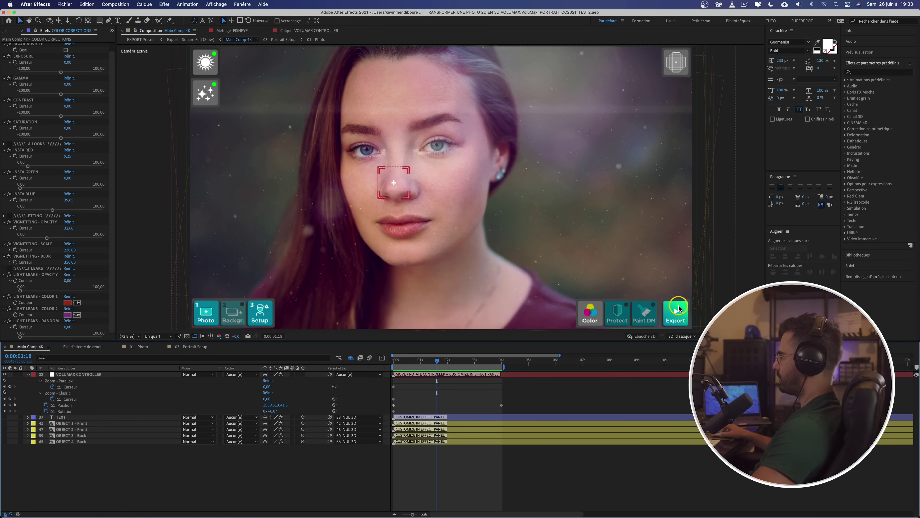
- View the template's export information and open the EXPORT Presets composition from the project
{"action": "left_click", "coordinate": [678, 314]}
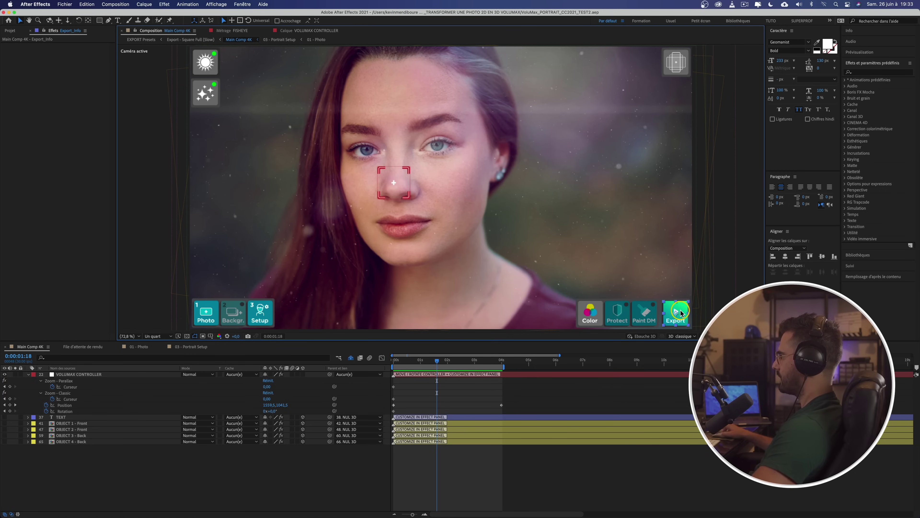
{"action": "double_click", "coordinate": [680, 312]}
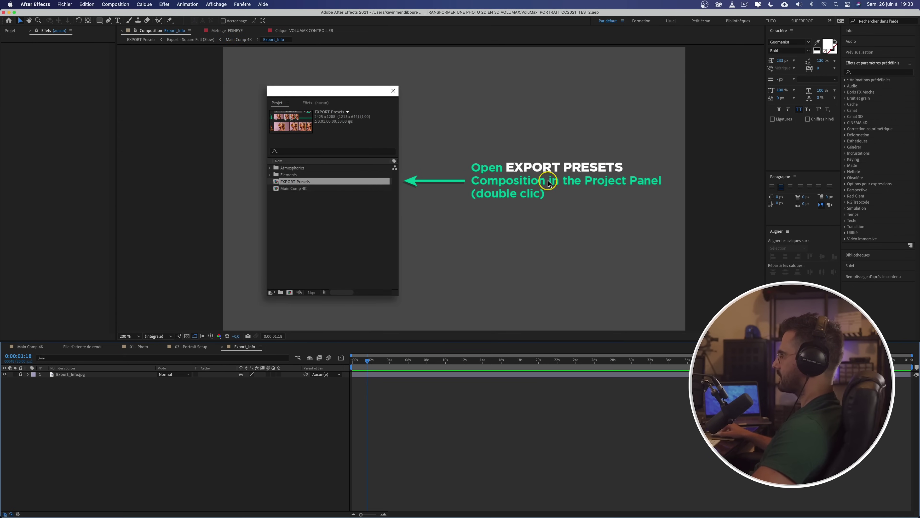
{"action": "left_click", "coordinate": [12, 32]}
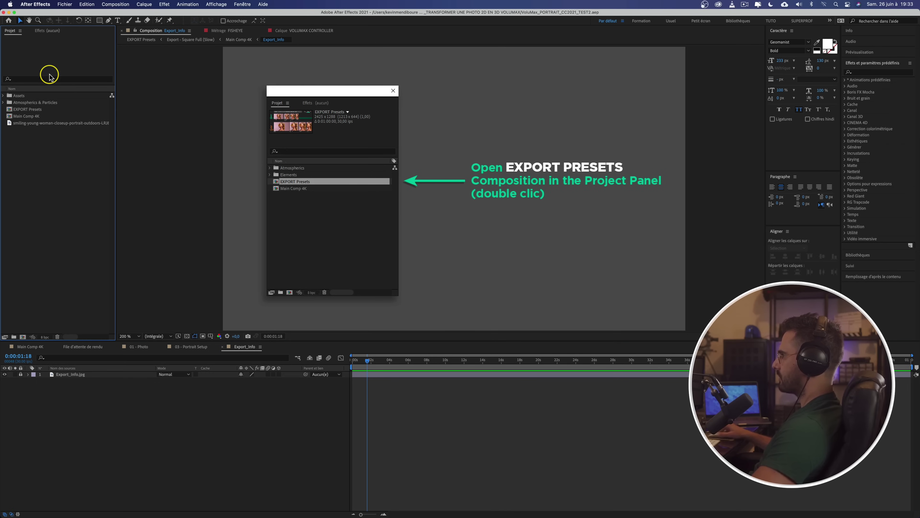
{"action": "double_click", "coordinate": [29, 110]}
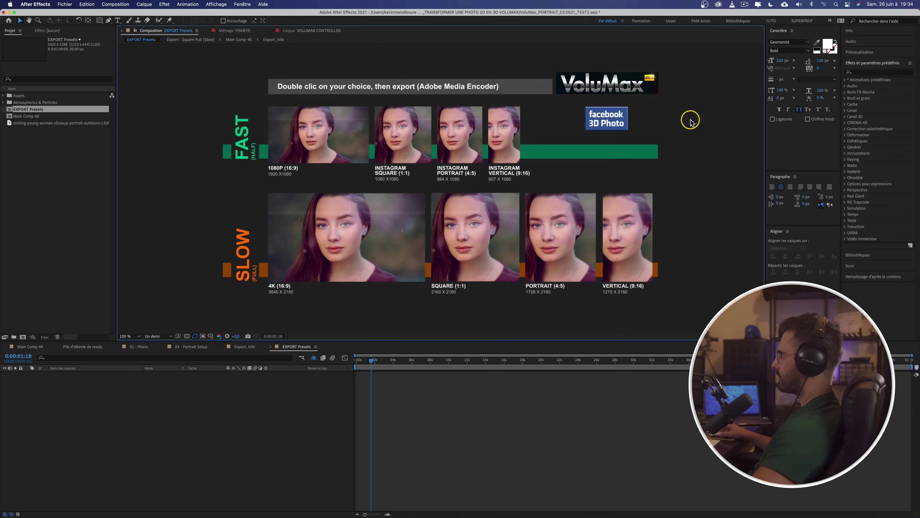
- Open the fast 1080P (16:9) export composition and go to its first frame
{"action": "double_click", "coordinate": [308, 145]}
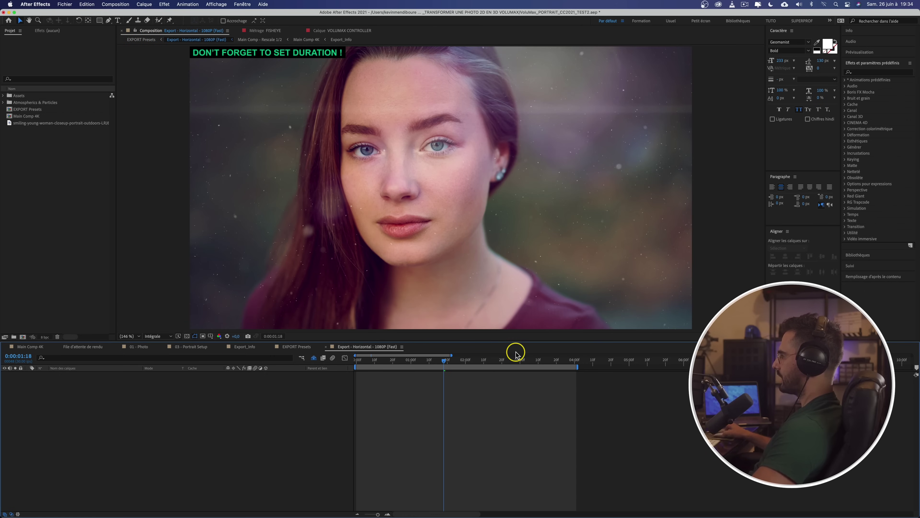
{"action": "left_click_drag", "start_coordinate": [442, 361], "coordinate": [357, 364]}
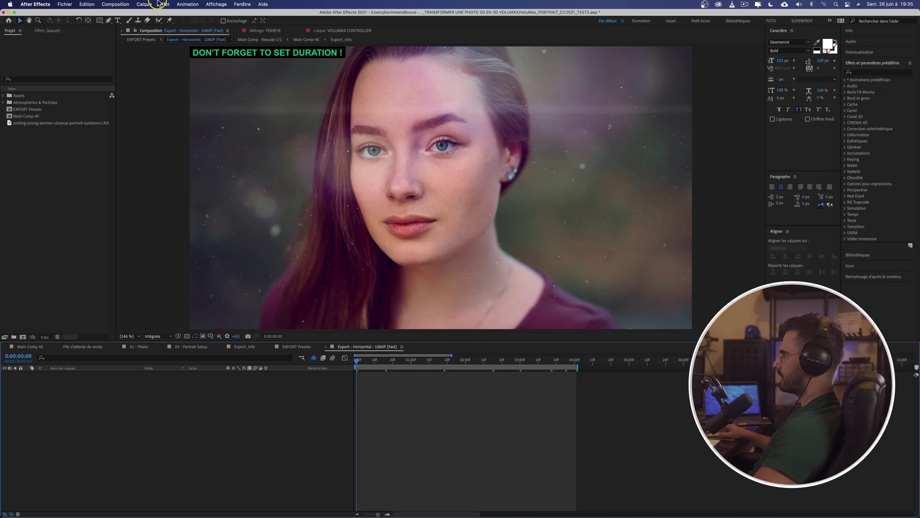
- Add the horizontal 1080P (Fast) export composition to the render queue
{"action": "left_click", "coordinate": [123, 5]}
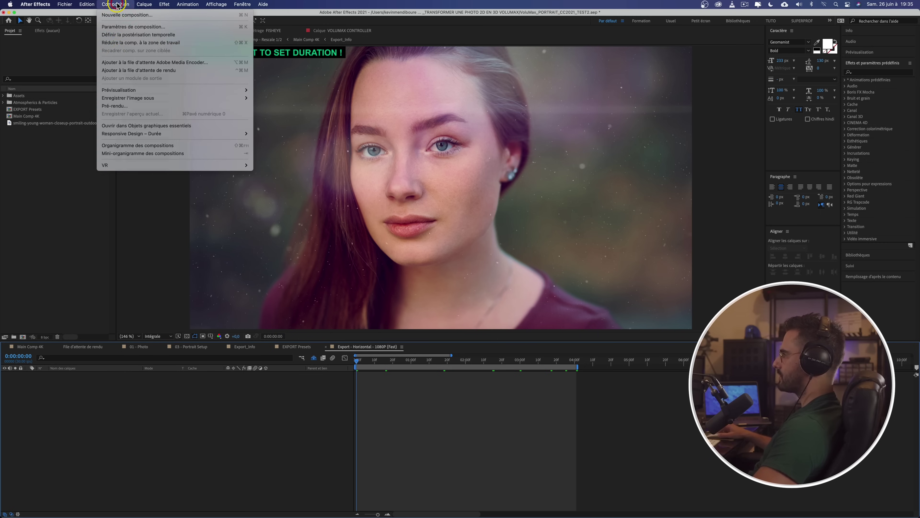
{"action": "left_click", "coordinate": [146, 70]}
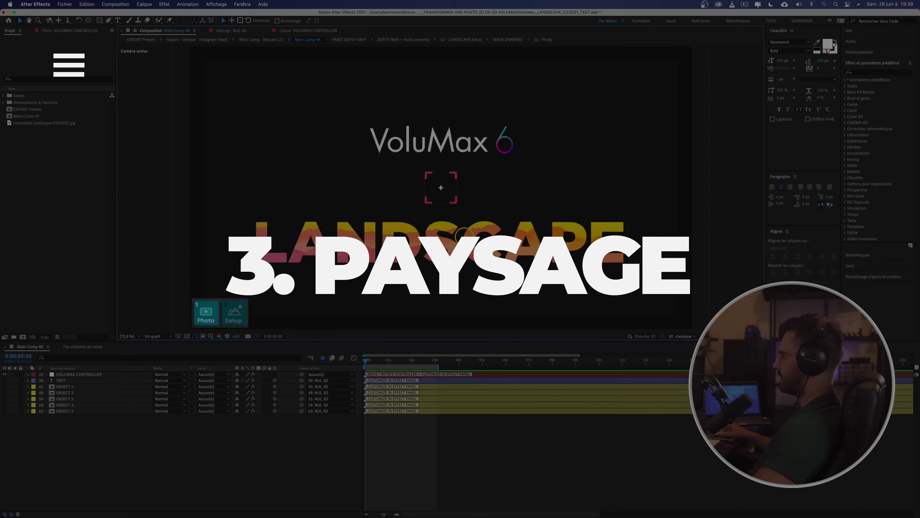
- Place the mountain landscape JPG in the template's 01 - Photo composition and return to Main Comp 4K
{"action": "left_click", "coordinate": [35, 123]}
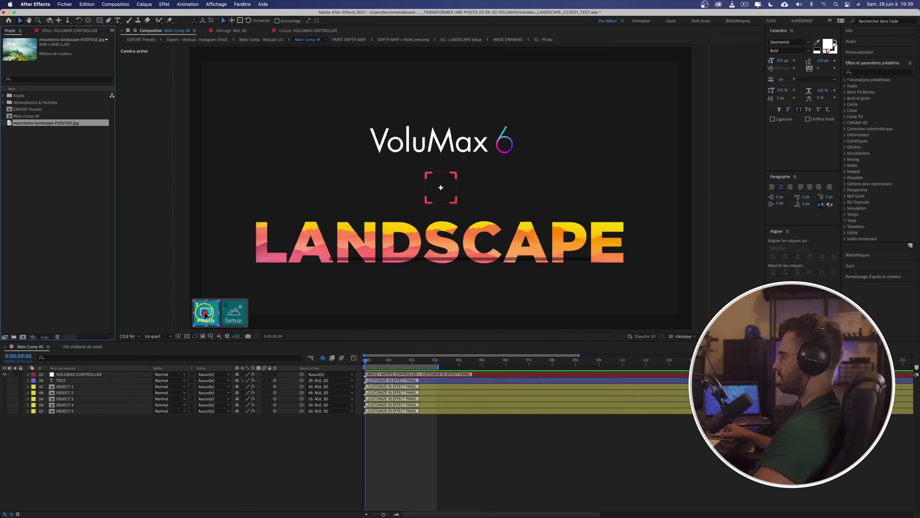
{"action": "left_click", "coordinate": [205, 313]}
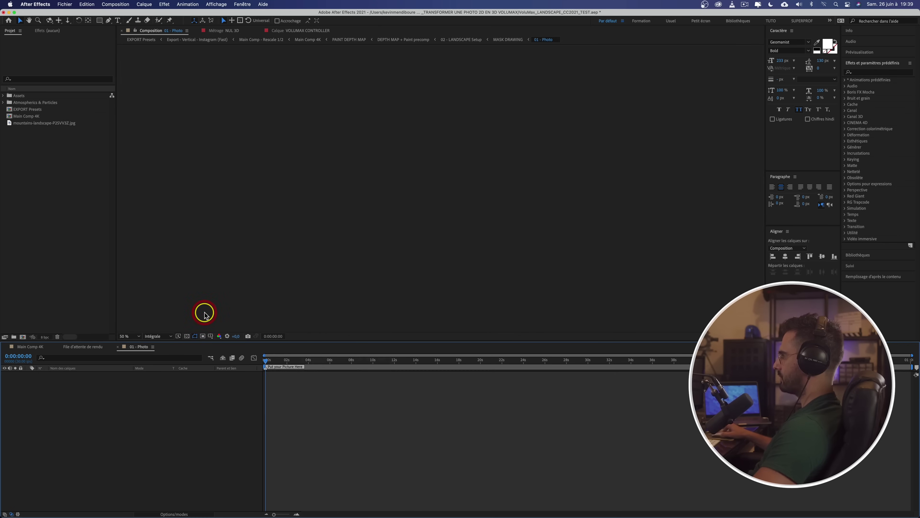
{"action": "left_click_drag", "start_coordinate": [37, 129], "coordinate": [80, 398]}
{"action": "key", "text": "shift"}
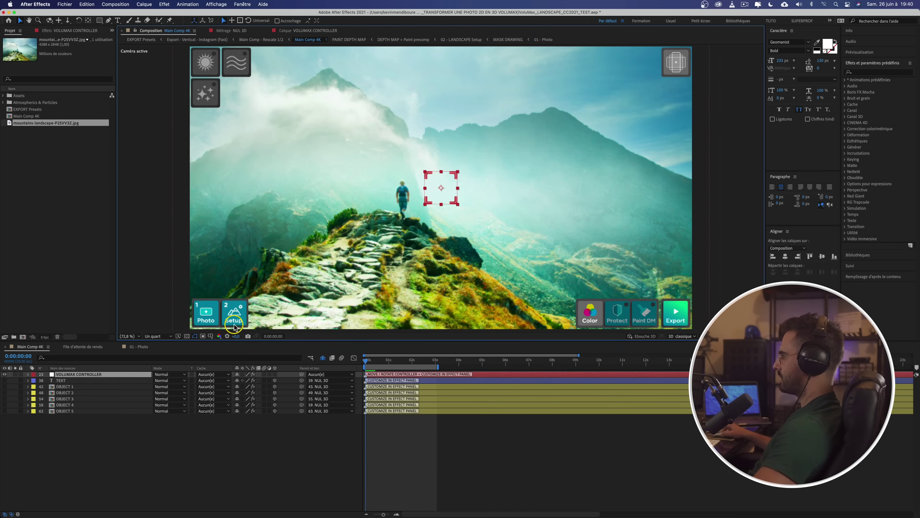
- Open the LANDSCAPE Setup composition, and from it the MASK DRAWING composition
{"action": "double_click", "coordinate": [233, 321]}
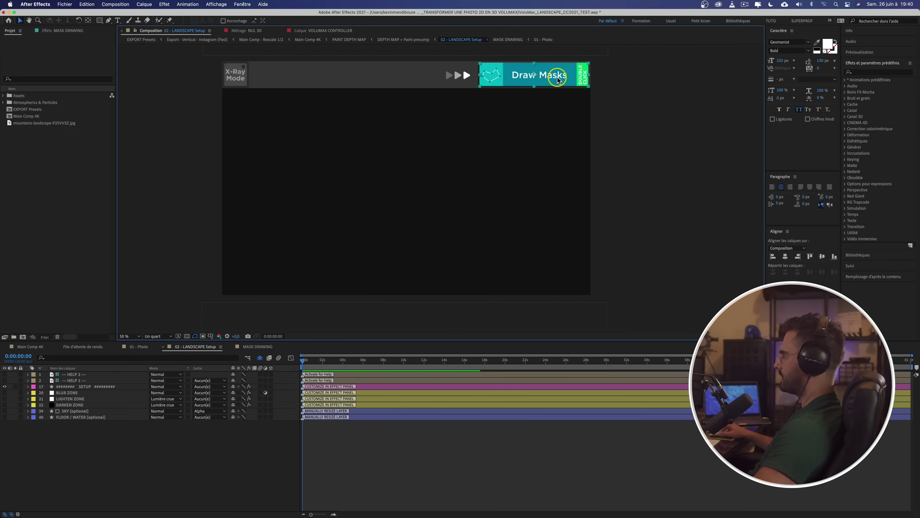
{"action": "double_click", "coordinate": [550, 78]}
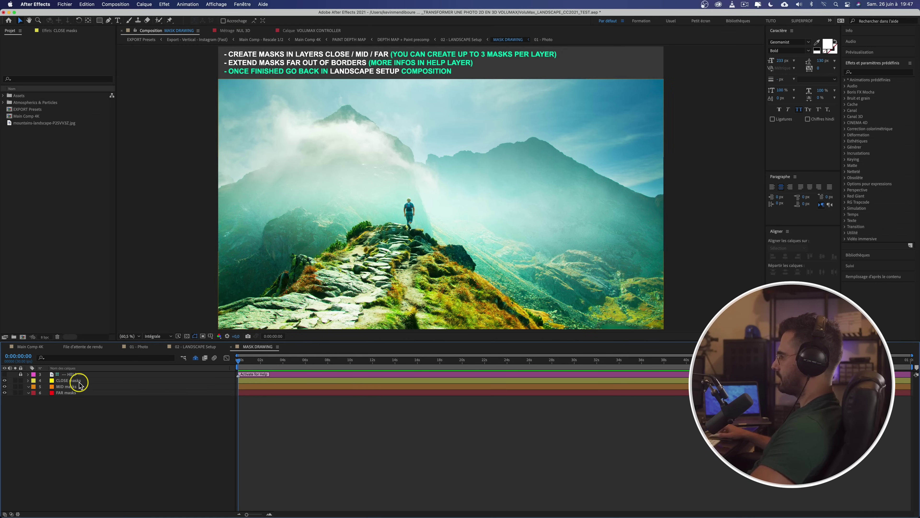
- Trace the rocky foreground ridge and the hiker with the Pen tool on the CLOSE masks layer
{"action": "left_click", "coordinate": [76, 381]}
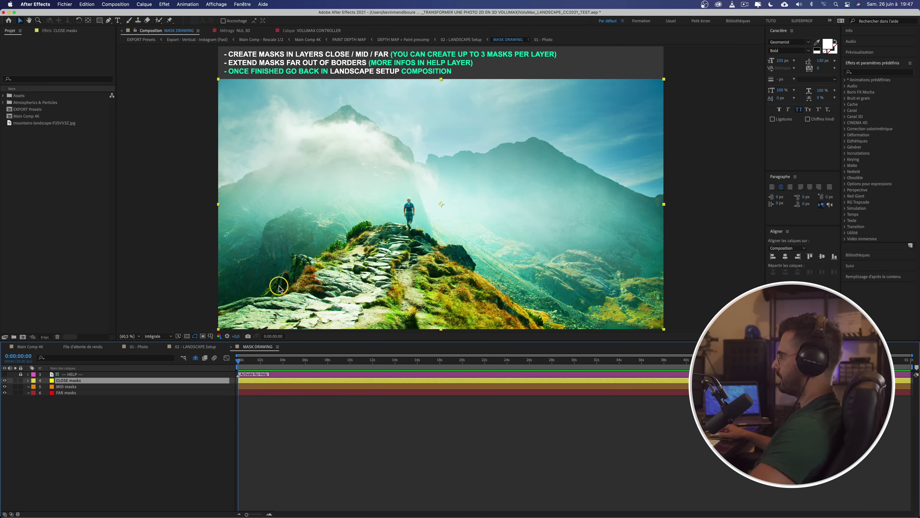
{"action": "left_click", "coordinate": [109, 21]}
{"action": "left_click", "coordinate": [217, 307]}
{"action": "left_click", "coordinate": [248, 299]}
{"action": "left_click", "coordinate": [264, 291]}
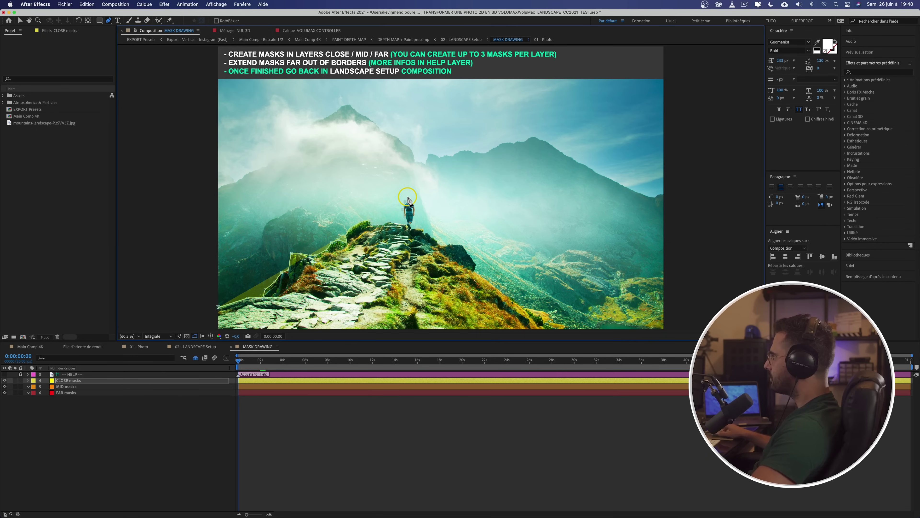
{"action": "left_click", "coordinate": [412, 201]}
{"action": "left_click", "coordinate": [413, 206]}
{"action": "left_click", "coordinate": [414, 210]}
{"action": "left_click", "coordinate": [420, 276]}
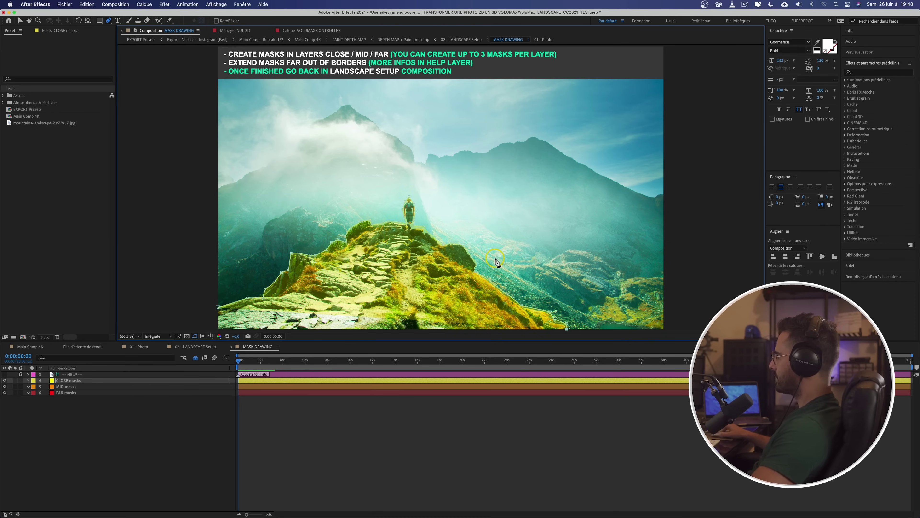
- Extend the CLOSE mask's outline well below and beside the image borders and bring it back to its starting edge
{"action": "key", "text": "comma"}
{"action": "key", "text": "comma"}
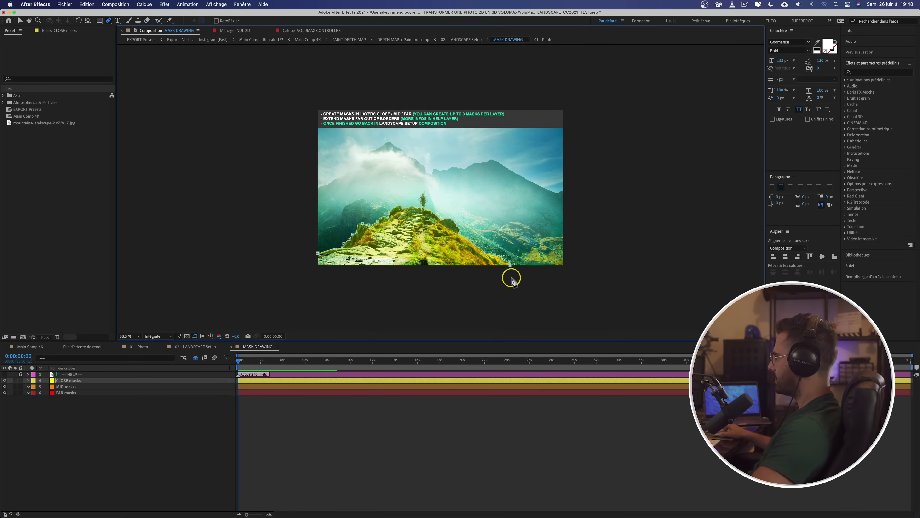
{"action": "left_click", "coordinate": [510, 293]}
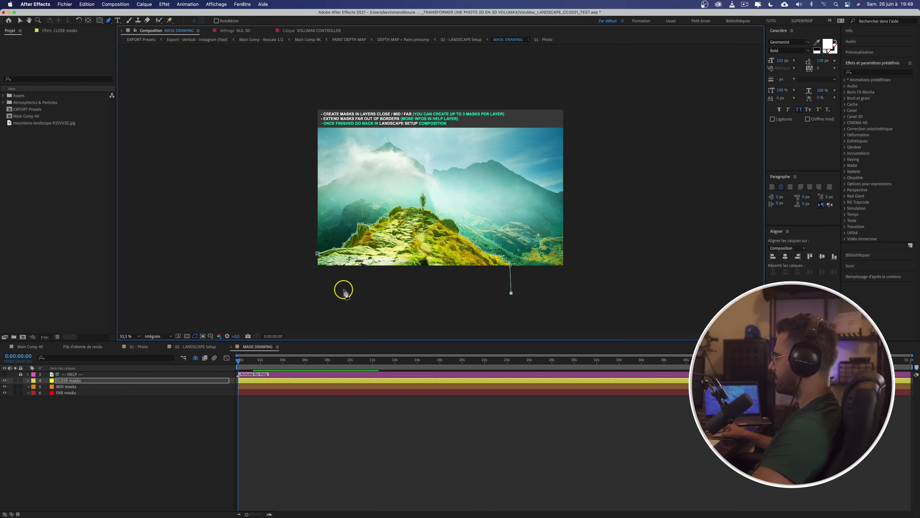
{"action": "left_click", "coordinate": [281, 290]}
{"action": "double_click", "coordinate": [283, 255]}
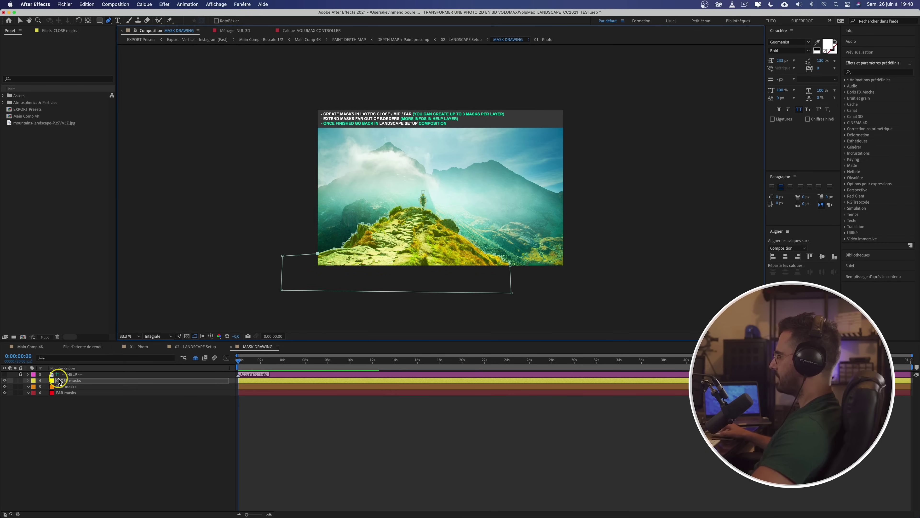
- Trace the crest of the middle-distance hills behind the hiker on the MID masks layer
{"action": "left_click", "coordinate": [67, 387]}
{"action": "key", "text": "period"}
{"action": "key", "text": "period"}
{"action": "key", "text": "period"}
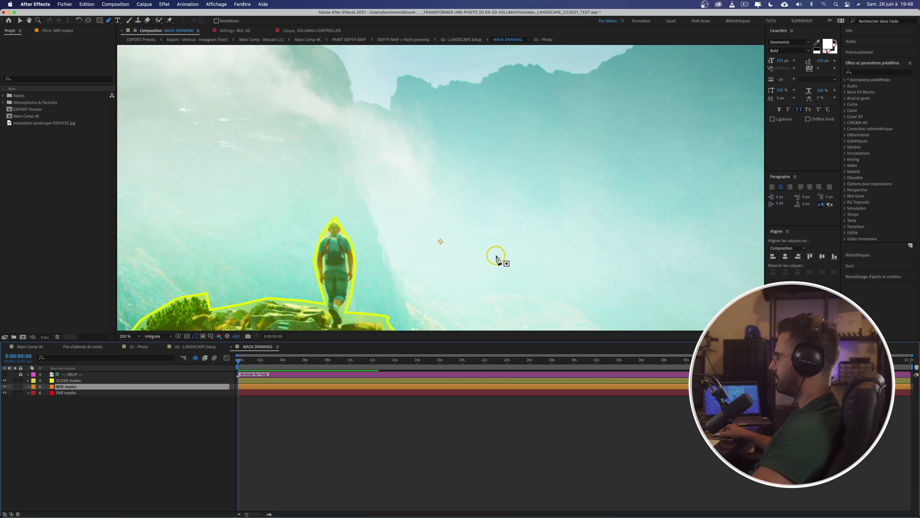
{"action": "key", "text": "comma"}
{"action": "key", "text": "comma"}
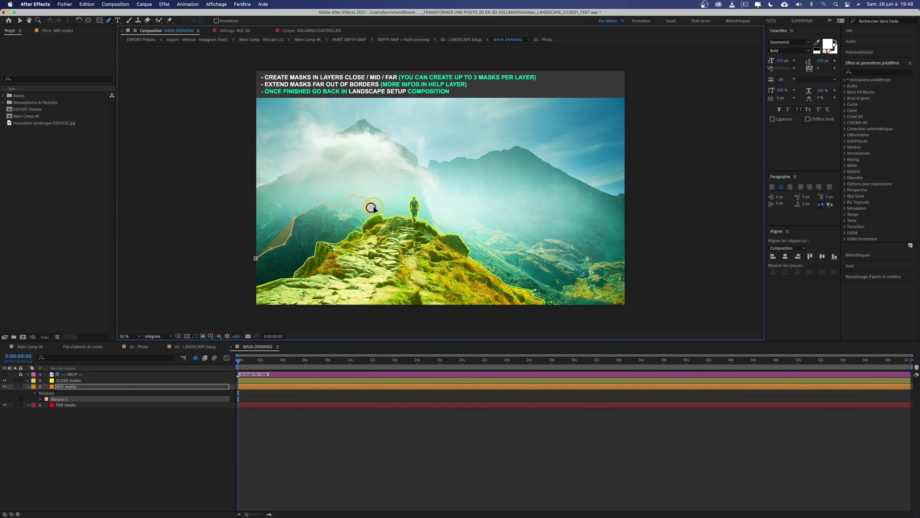
{"action": "left_click", "coordinate": [385, 204]}
{"action": "left_click", "coordinate": [440, 213]}
{"action": "left_click", "coordinate": [464, 216]}
{"action": "left_click", "coordinate": [482, 222]}
{"action": "left_click", "coordinate": [502, 229]}
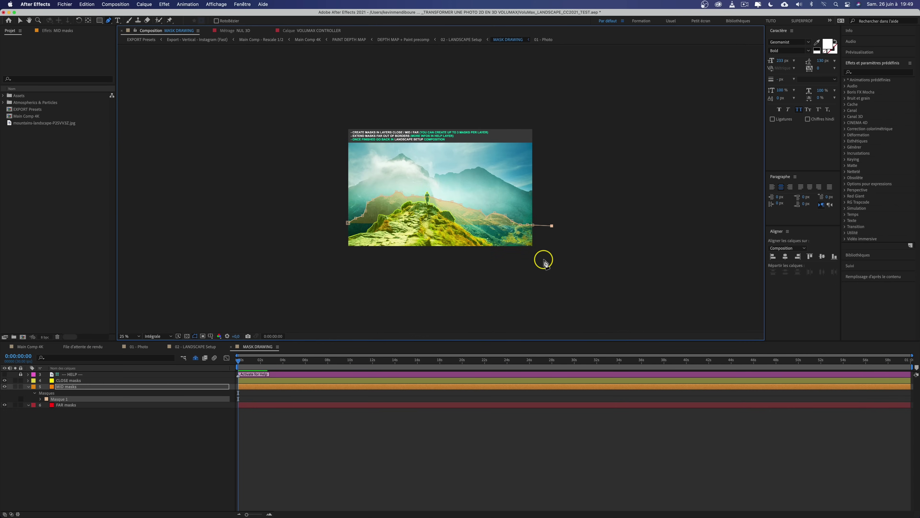
- Carry the MID mask around outside the image borders and close it at its first point
{"action": "left_click", "coordinate": [555, 263]}
{"action": "left_click", "coordinate": [329, 263]}
{"action": "left_click", "coordinate": [330, 225]}
{"action": "left_click", "coordinate": [347, 223]}
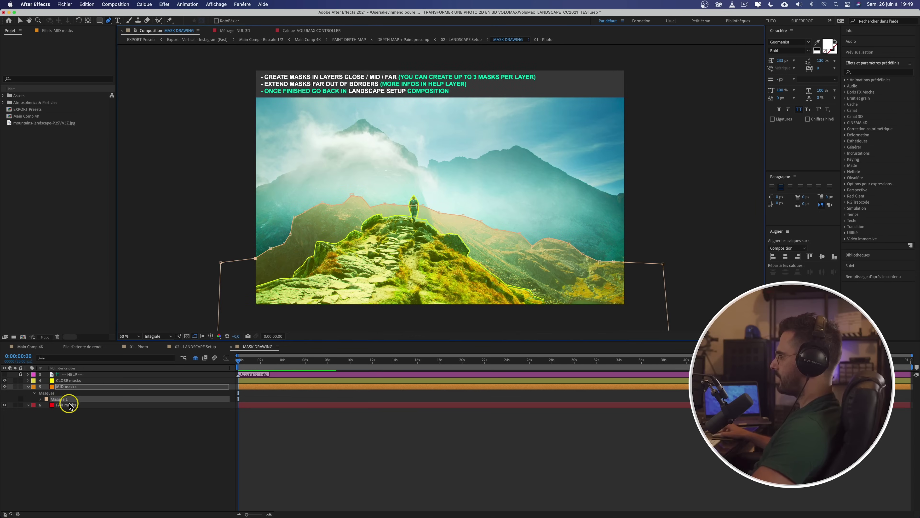
- Trace the distant mountain skyline on the FAR masks layer, from the image edge across the main peak to the second mountain
{"action": "left_click", "coordinate": [69, 405]}
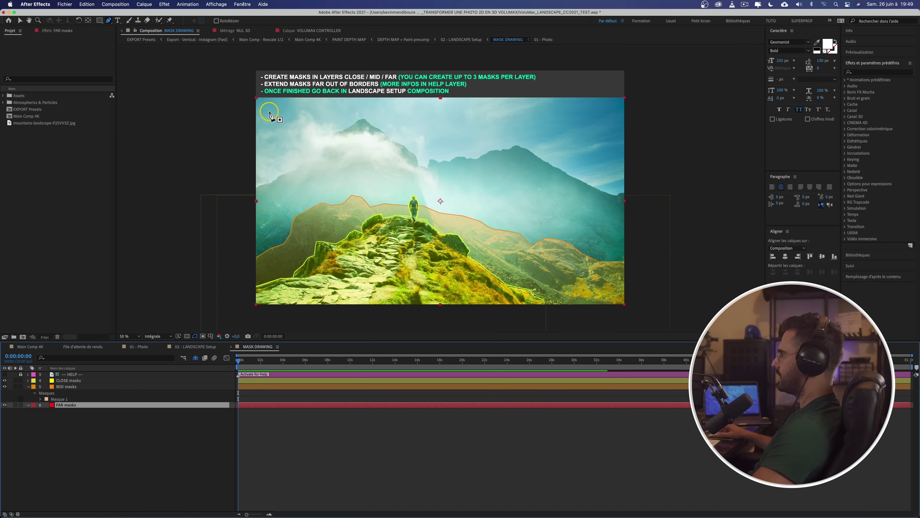
{"action": "left_click", "coordinate": [256, 189]}
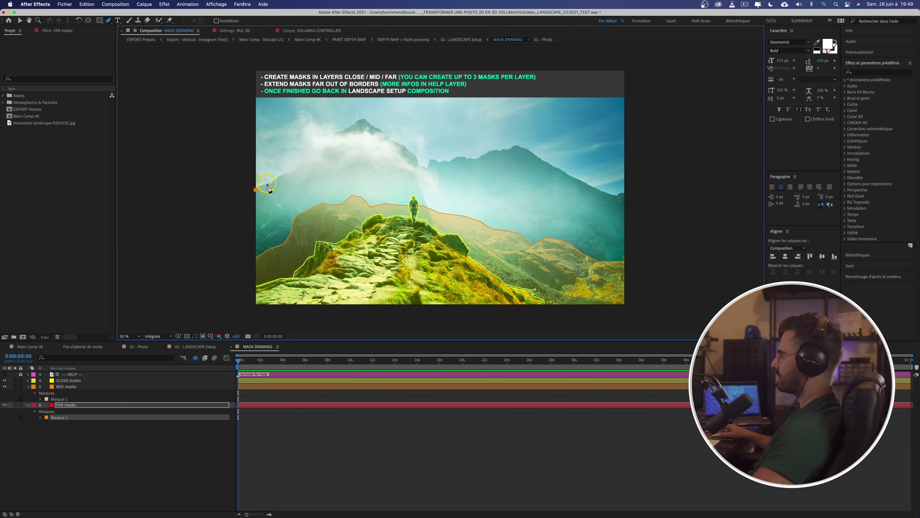
{"action": "left_click", "coordinate": [267, 183]}
{"action": "left_click", "coordinate": [294, 169]}
{"action": "left_click", "coordinate": [331, 135]}
{"action": "left_click", "coordinate": [363, 116]}
{"action": "left_click", "coordinate": [390, 134]}
{"action": "left_click", "coordinate": [448, 160]}
{"action": "left_click", "coordinate": [486, 152]}
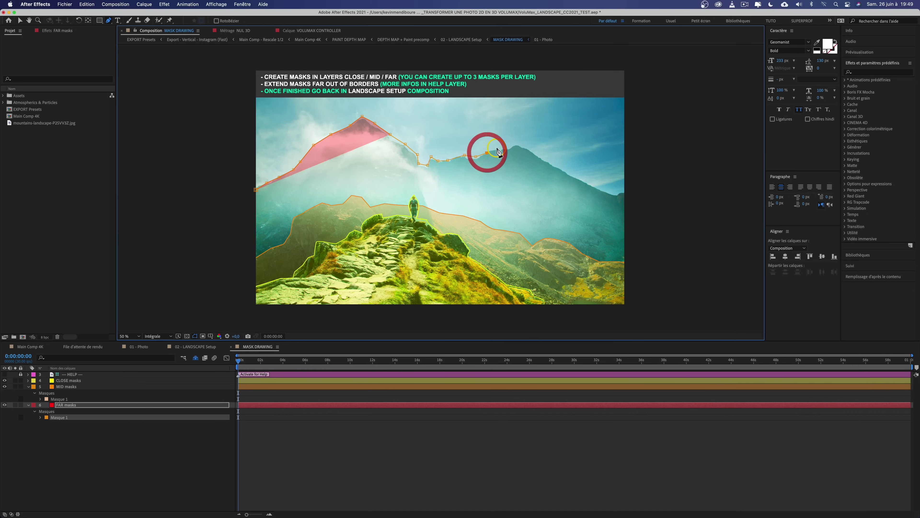
- Finish the FAR mask along the remaining slope, extend it beyond the image borders and close it
{"action": "left_click", "coordinate": [626, 193]}
{"action": "left_click", "coordinate": [660, 194]}
{"action": "scroll", "coordinate": [661, 195], "scroll_direction": "down", "scroll_amount": 2}
{"action": "left_click", "coordinate": [554, 265]}
{"action": "left_click", "coordinate": [324, 265]}
{"action": "left_click", "coordinate": [329, 188]}
{"action": "left_click", "coordinate": [348, 189]}
{"action": "scroll", "coordinate": [438, 216], "scroll_direction": "up", "scroll_amount": 2}
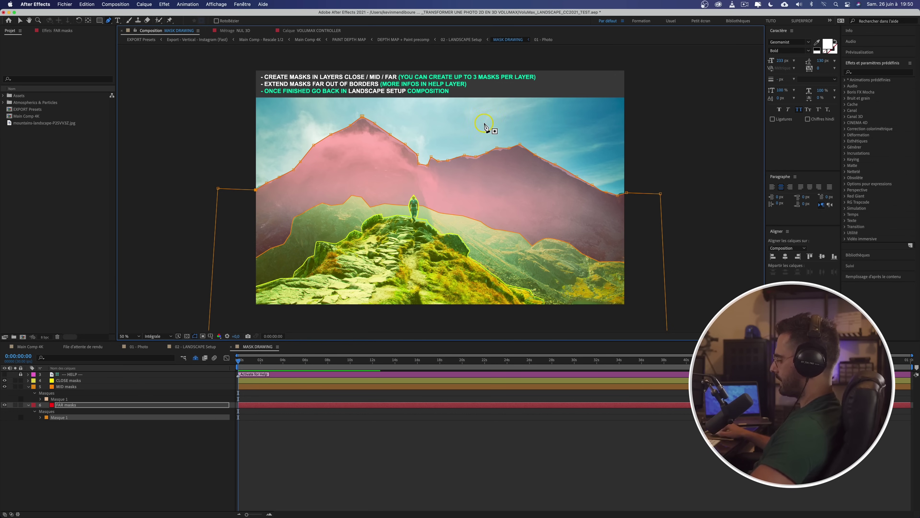
{"action": "key", "text": "v"}
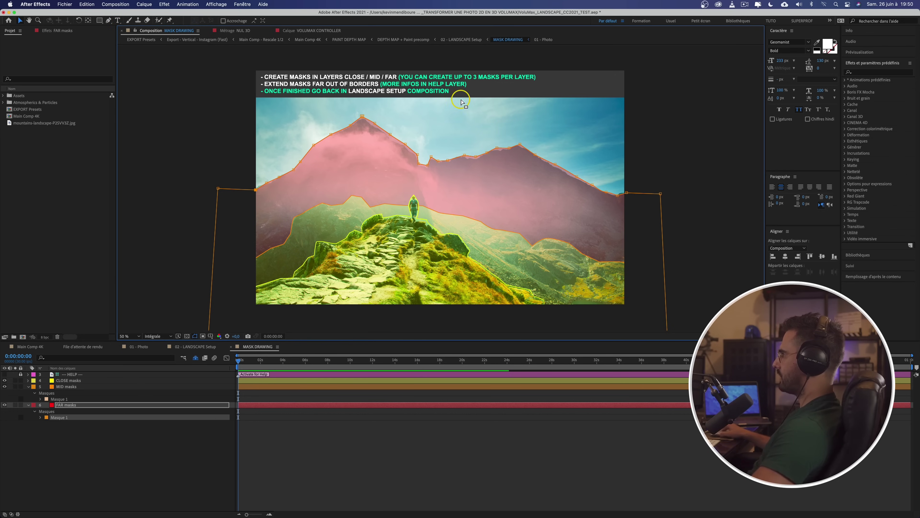
- Check the generated depth map in the LANDSCAPE Setup composition and return to Main Comp 4K
{"action": "left_click", "coordinate": [468, 40]}
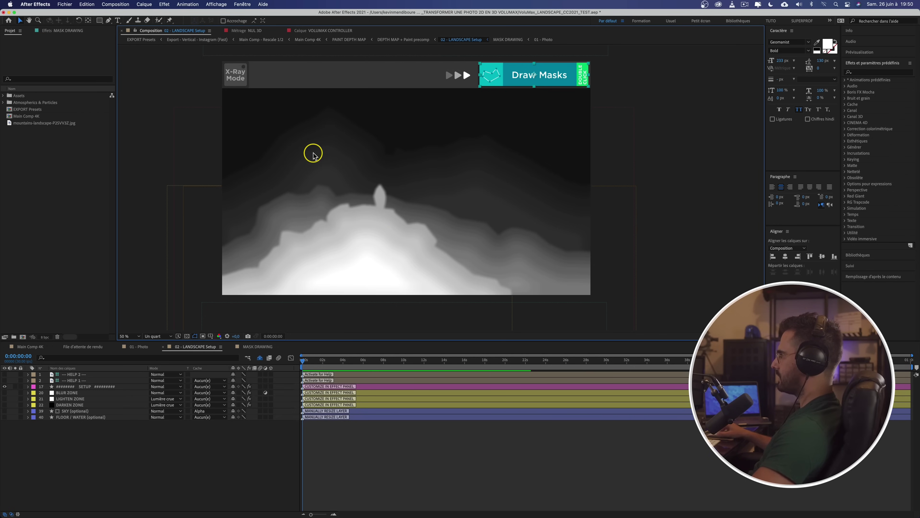
{"action": "left_click", "coordinate": [308, 39]}
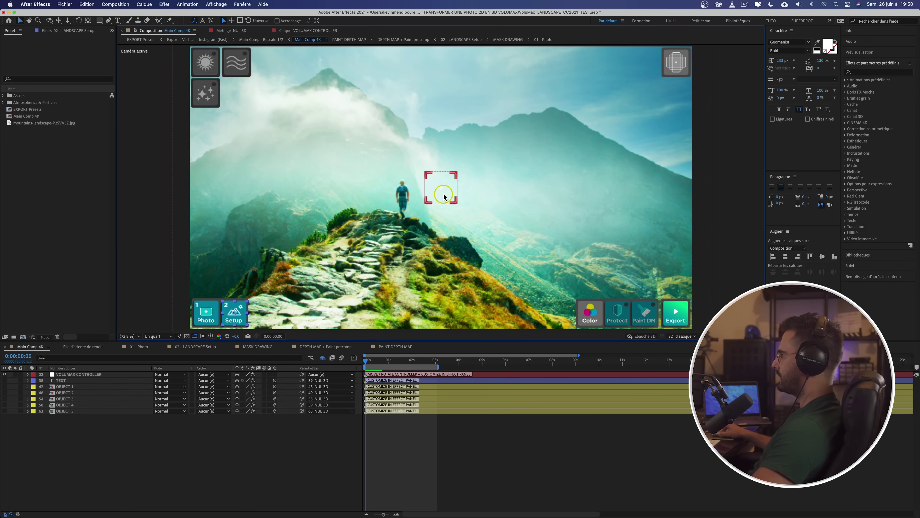
- Try moving the VoluMax controller around the scene to test the landscape's parallax
{"action": "left_click_drag", "start_coordinate": [447, 196], "coordinate": [309, 223]}
{"action": "left_click_drag", "start_coordinate": [394, 273], "coordinate": [475, 357]}
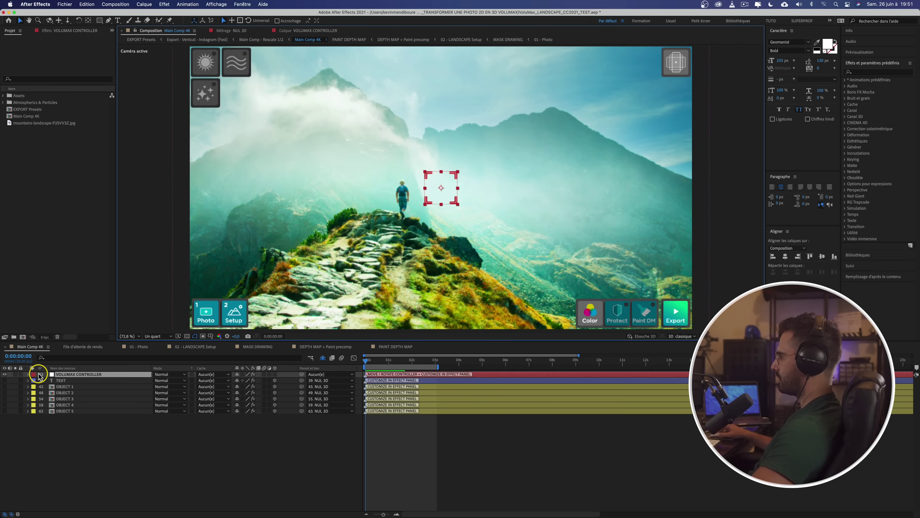
- Reveal the VoluMax controller's keyframes, animate its position toward the rocky path up to 0:00:03:01, and preview the movement
{"action": "key", "text": "u"}
{"action": "left_click_drag", "start_coordinate": [436, 354], "coordinate": [445, 351]}
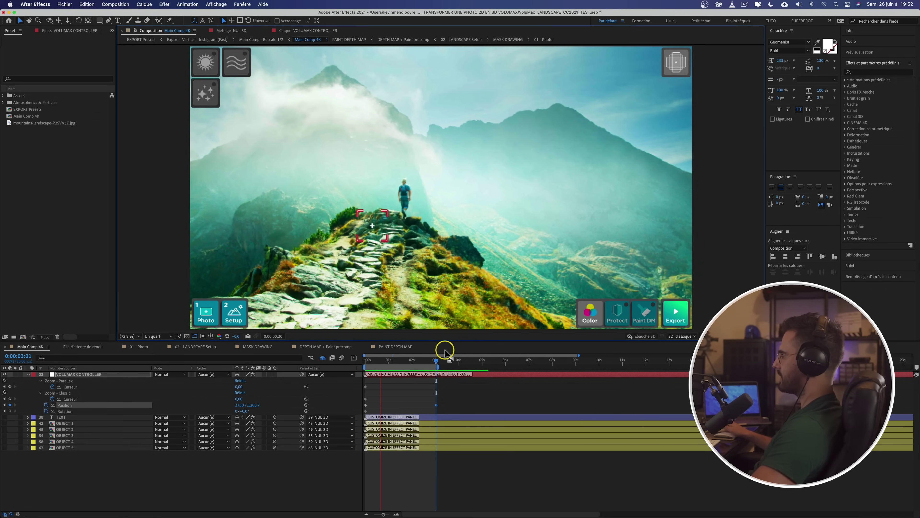